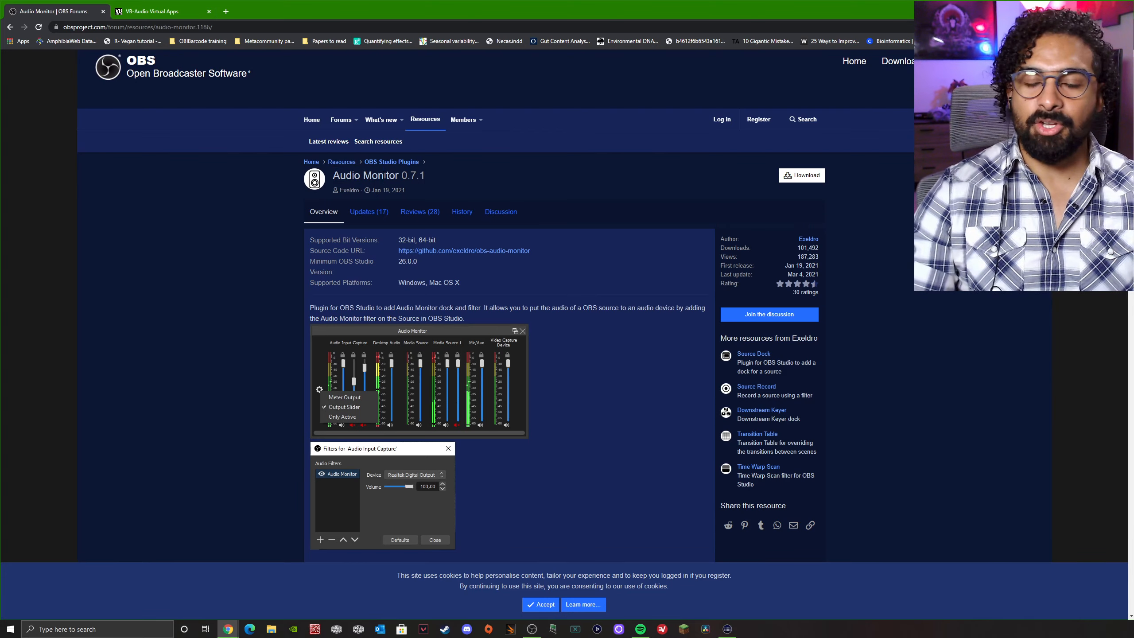
Step: Download the Audio Monitor 0.7.1 plugin for OBS Studio
click(812, 180)
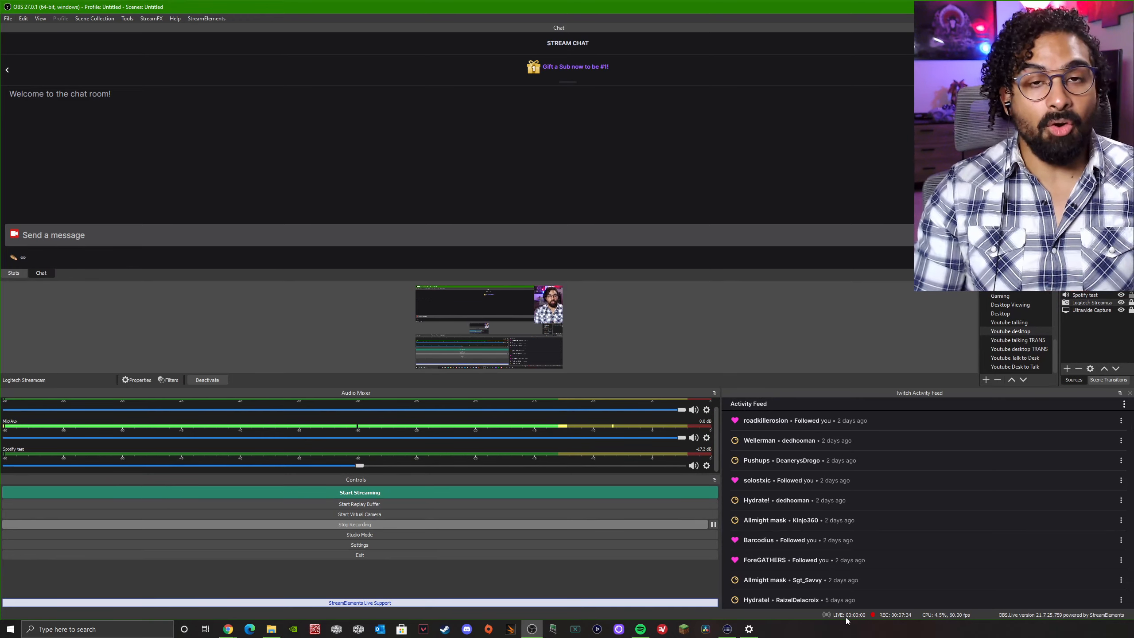
Step: In the Windows per-app sound preferences, set Spotify Music's output device to Dell AW3418DW (NVIDIA High Definition Audio)
click(749, 629)
scroll(909, 279, down, 5)
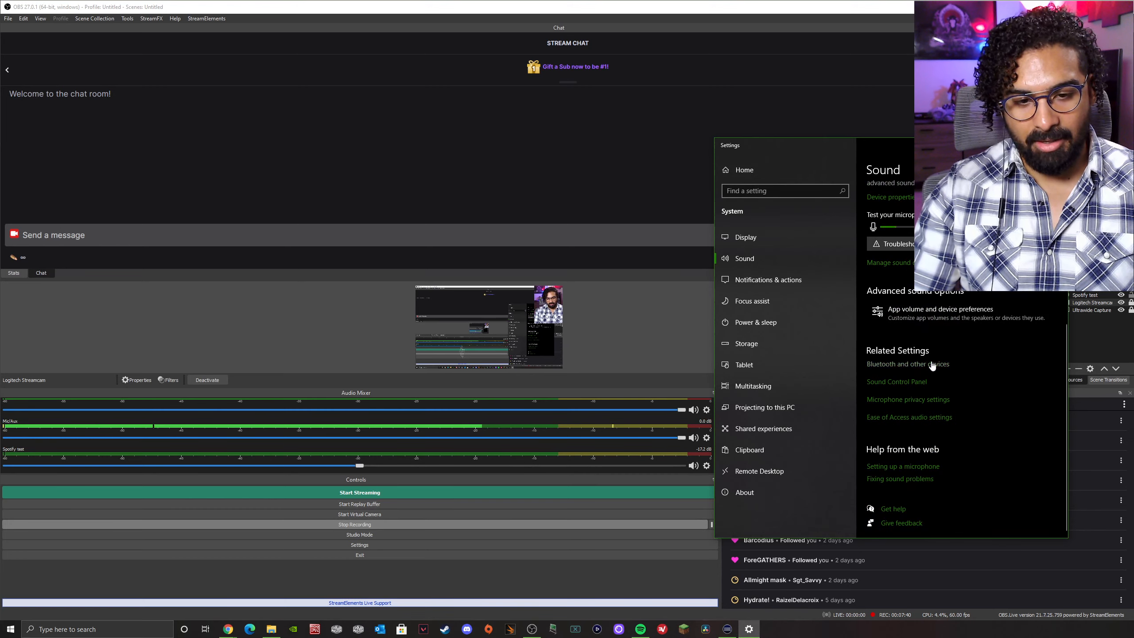
scroll(930, 353, up, 3)
scroll(930, 348, down, 3)
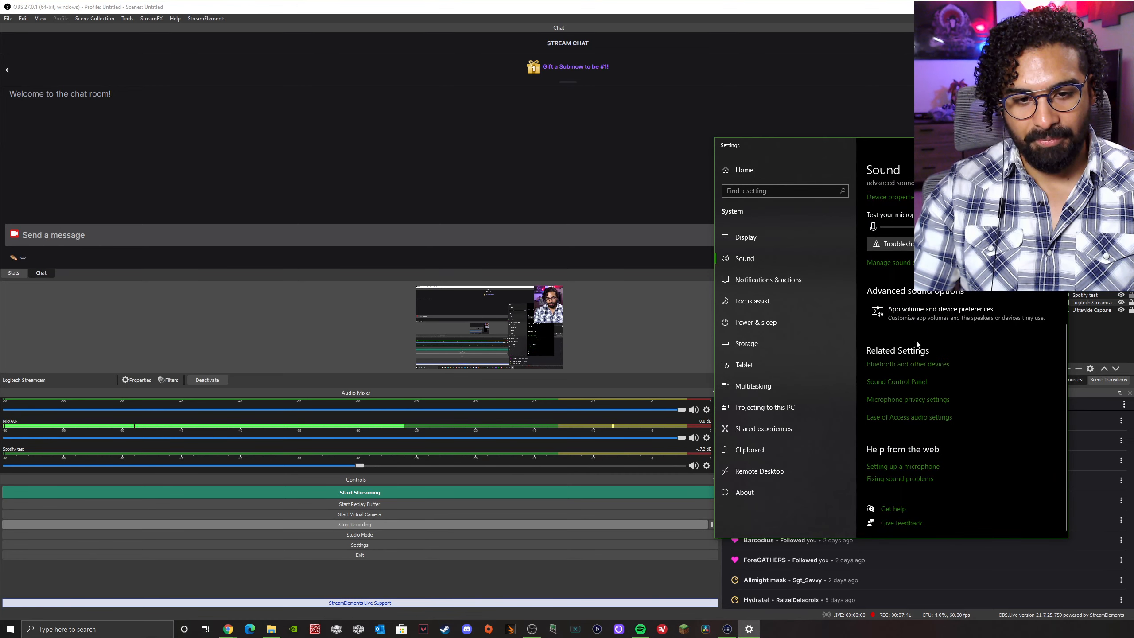
click(906, 309)
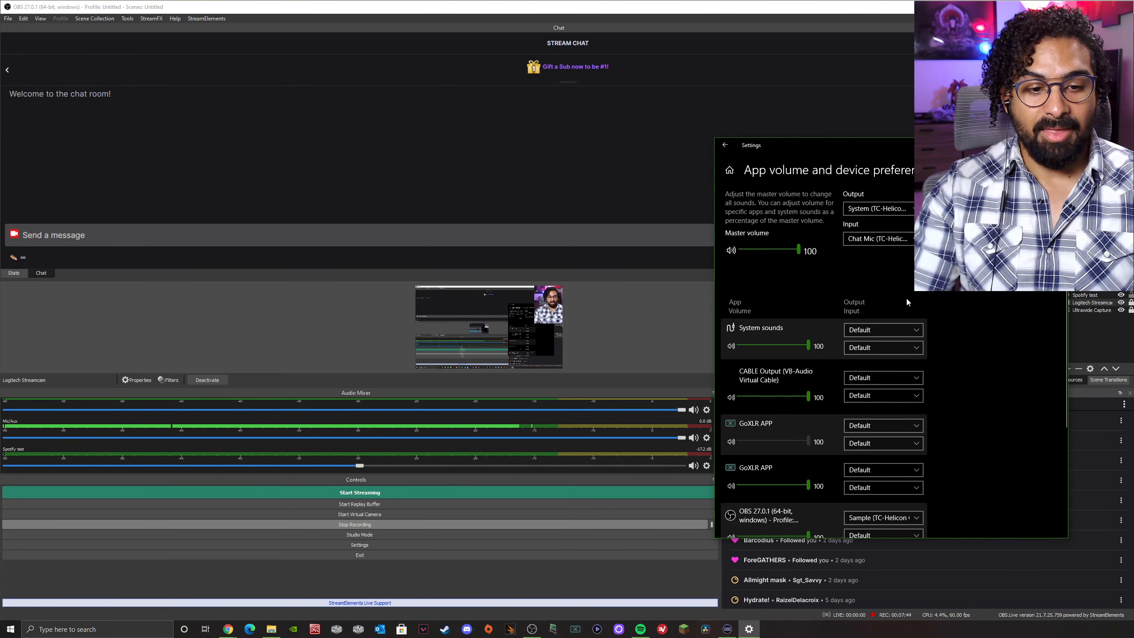
scroll(901, 304, down, 5)
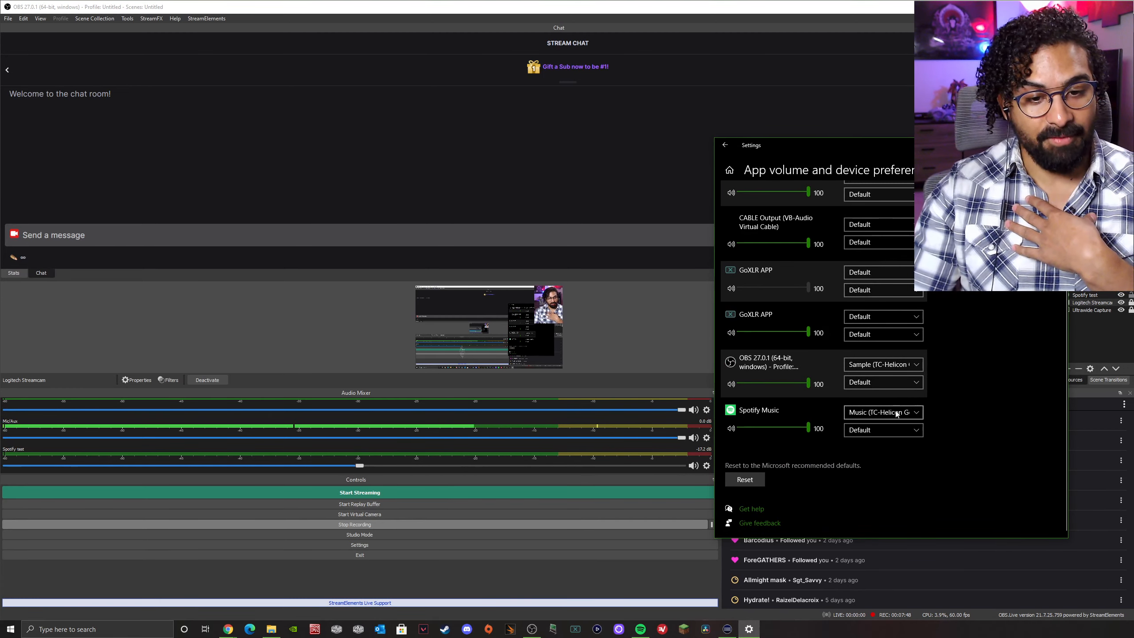
click(874, 414)
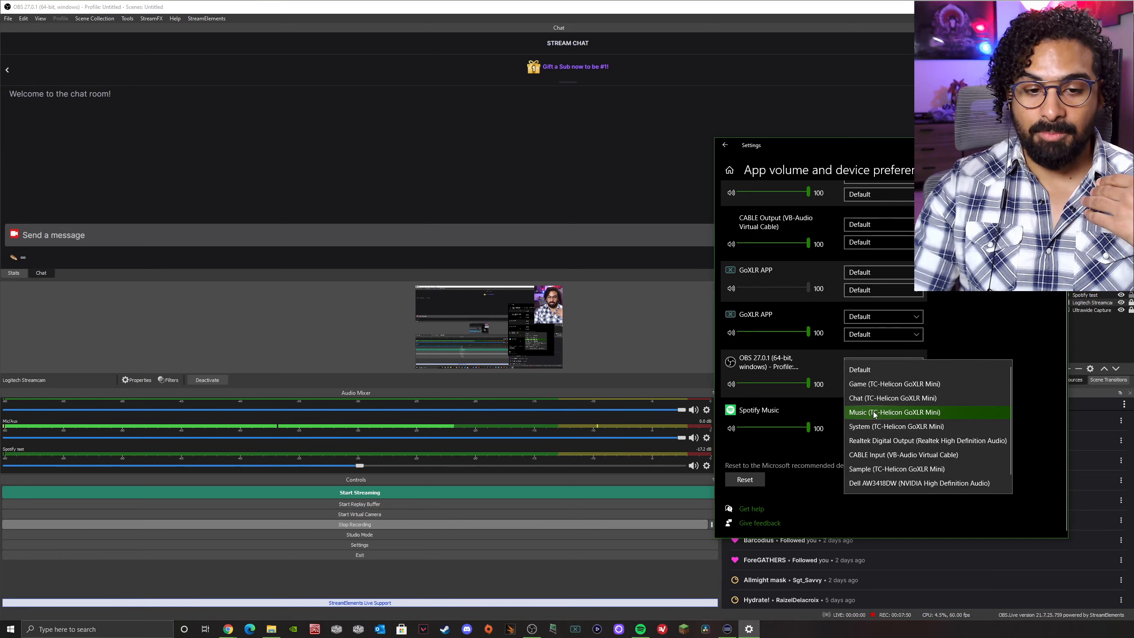
click(904, 483)
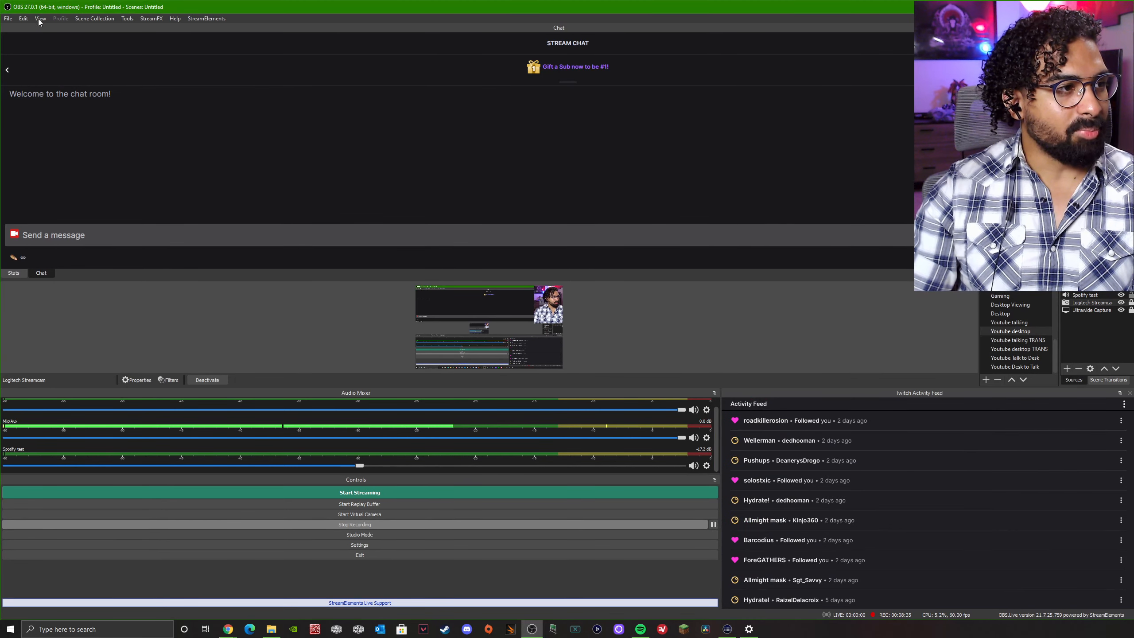
Step: Switch to OBS, show the Audio Monitor dock and place it floating over the Twitch Activity Feed
click(39, 18)
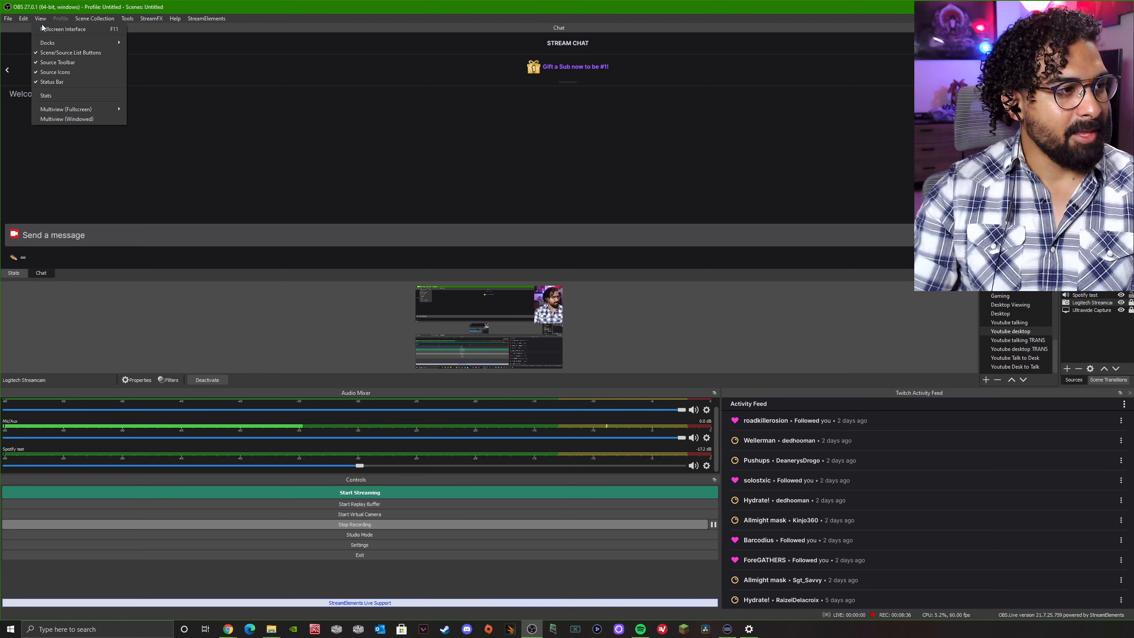
mouse_move(77, 44)
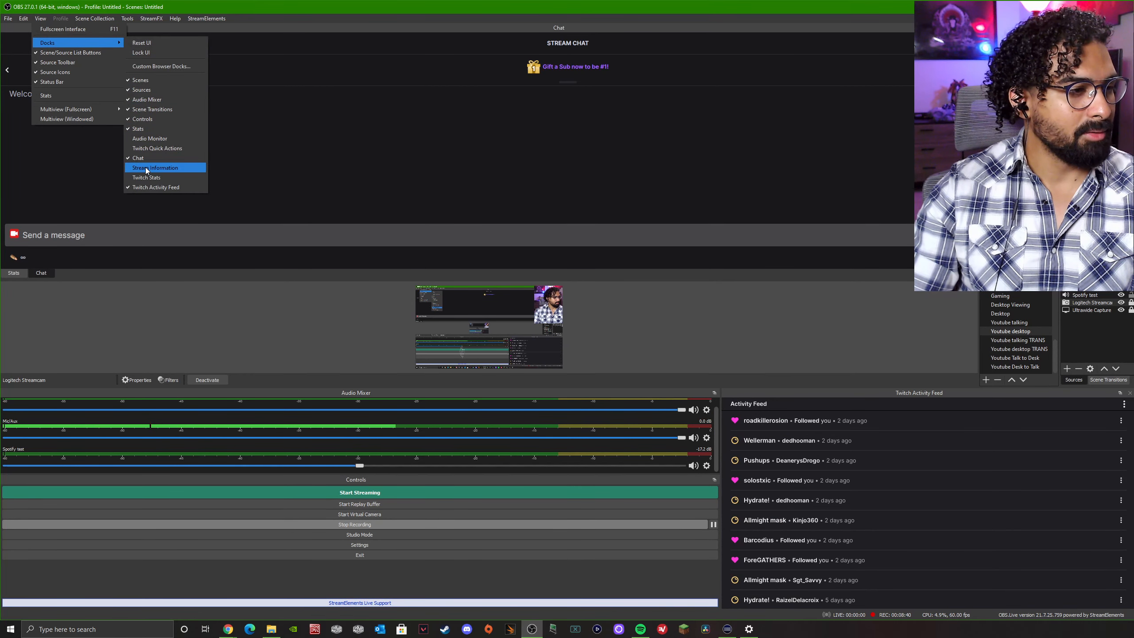
click(151, 139)
drag(775, 347, 808, 290)
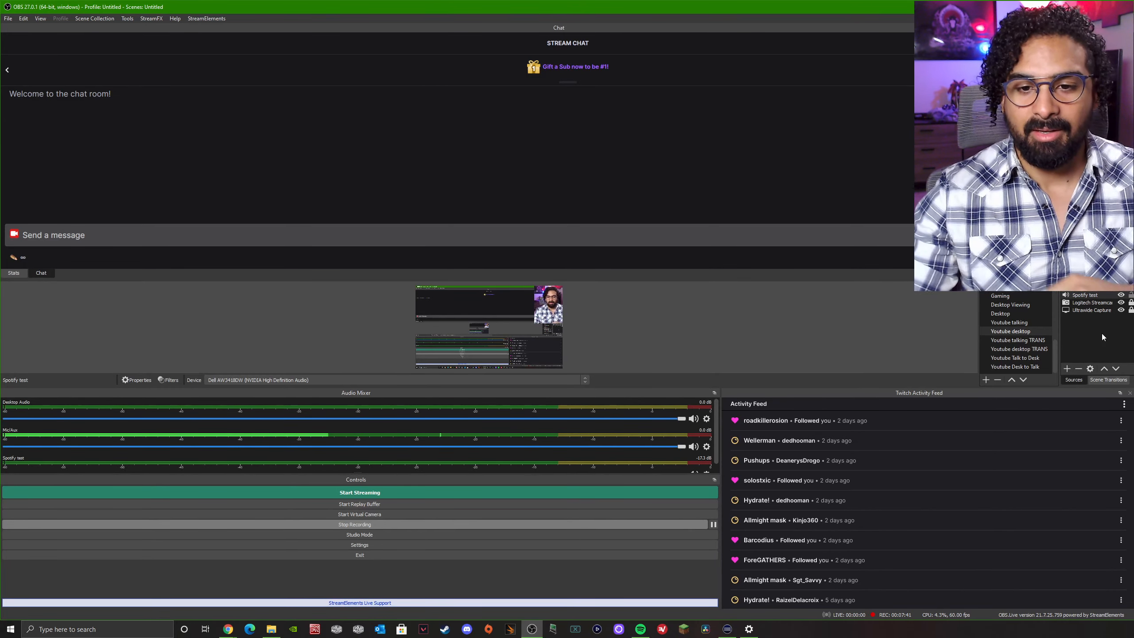
Step: Add an Audio Output Capture source using Dell AW3418DW (NVIDIA High Definition Audio) and compare it with Spotify's output device in Windows Settings
click(1070, 348)
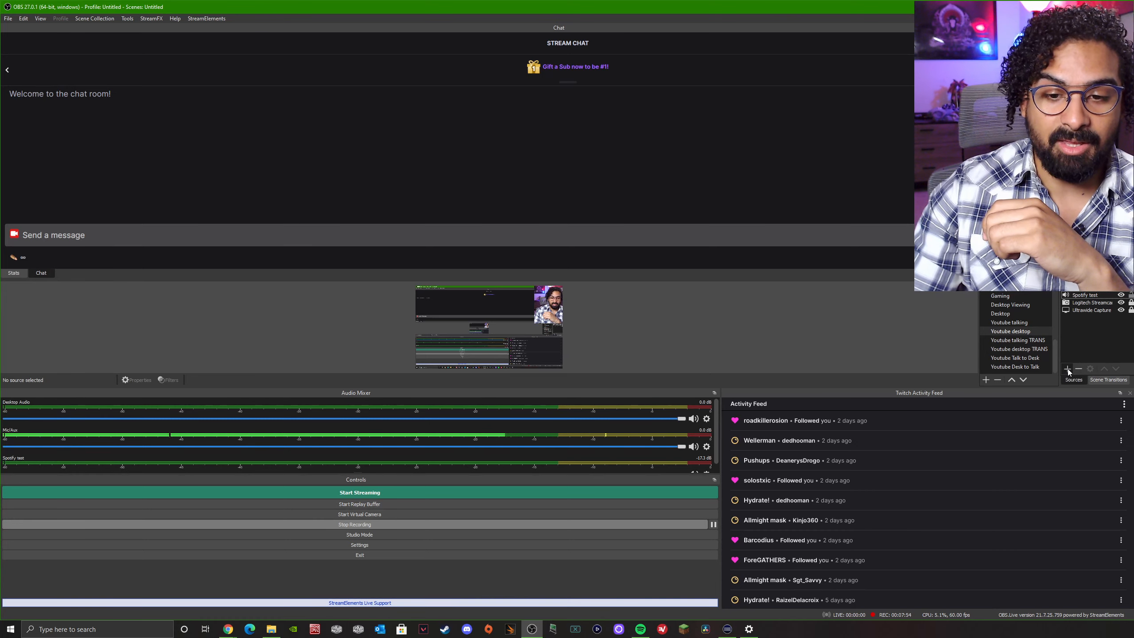
click(1067, 368)
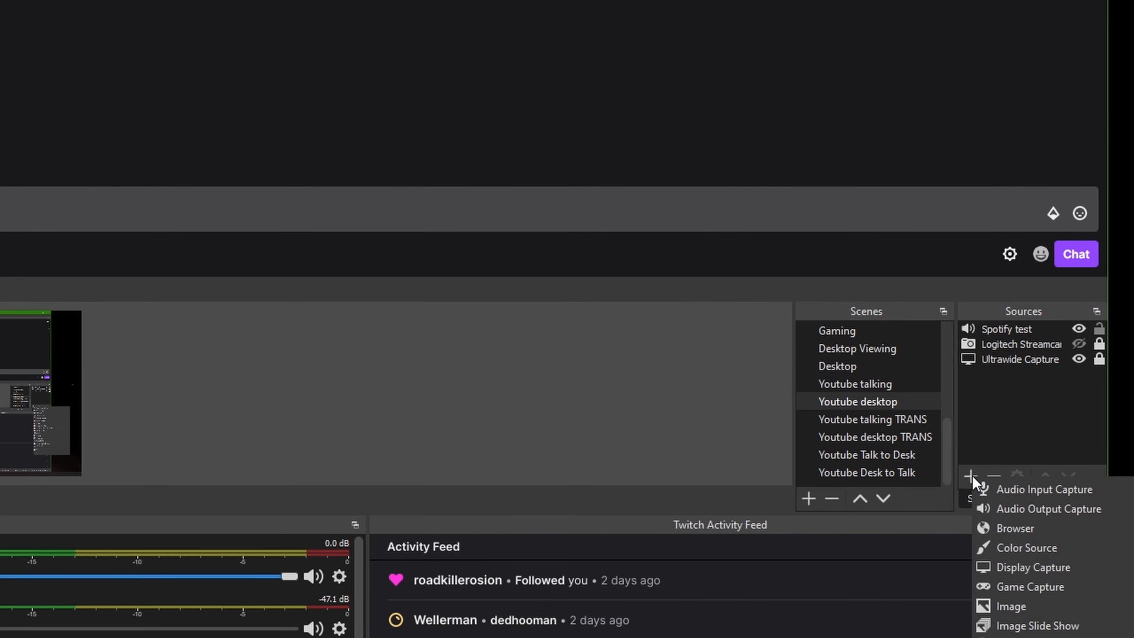
click(1006, 508)
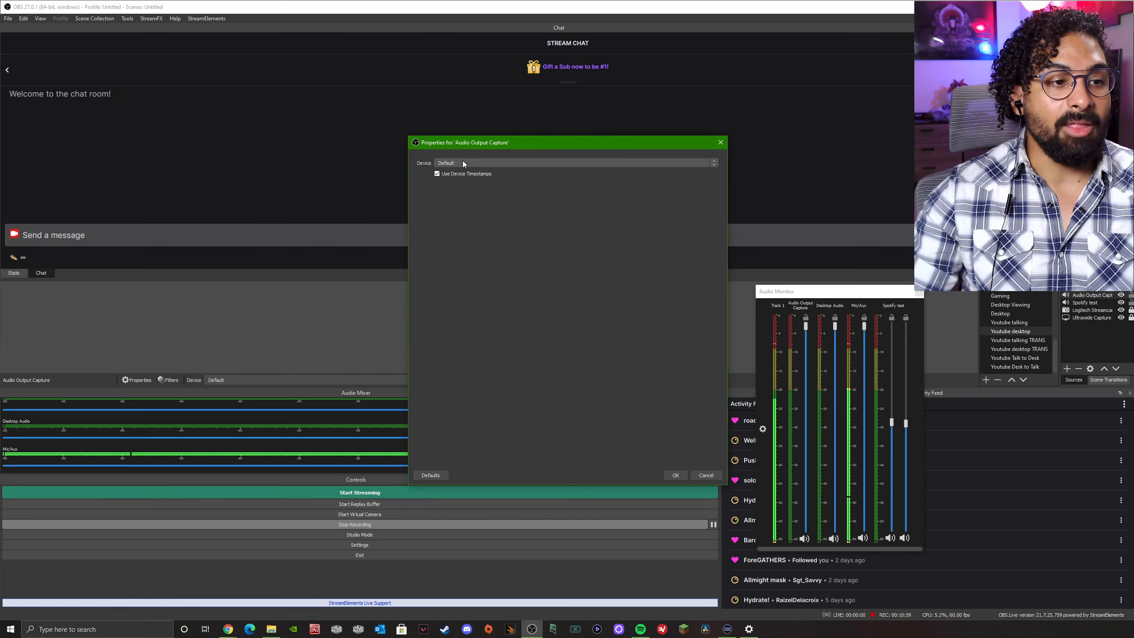
click(463, 163)
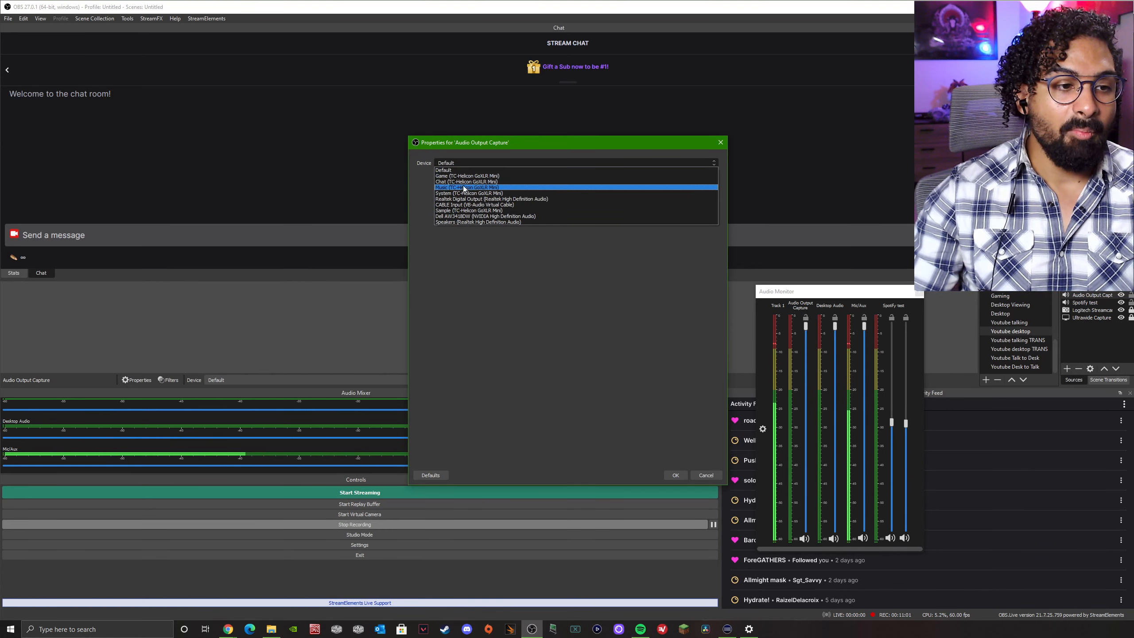
click(448, 217)
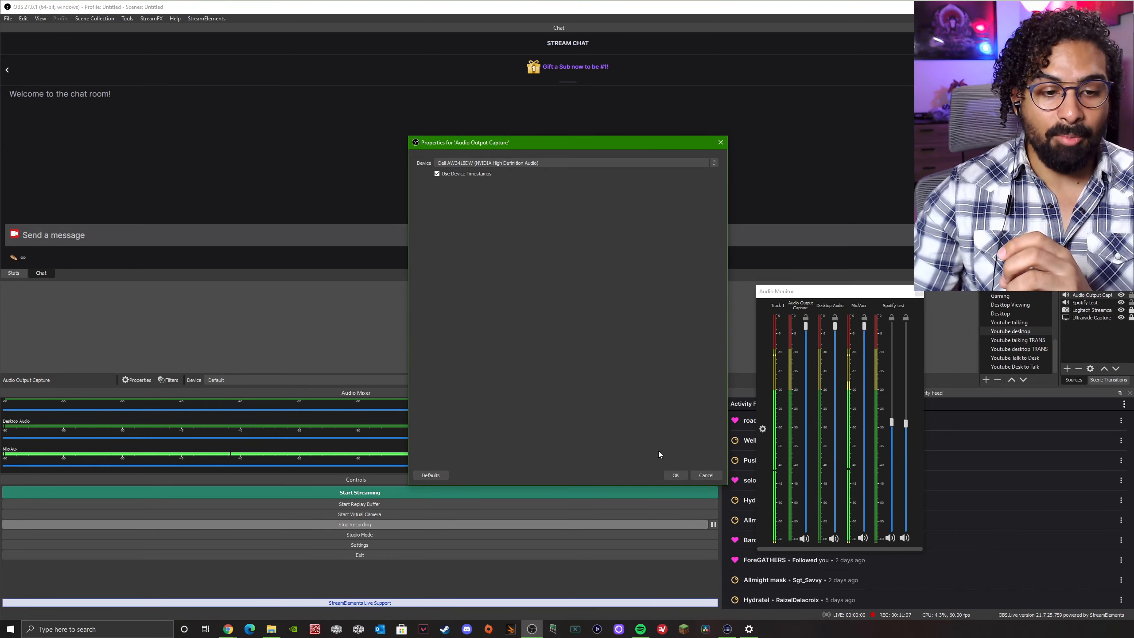
click(675, 475)
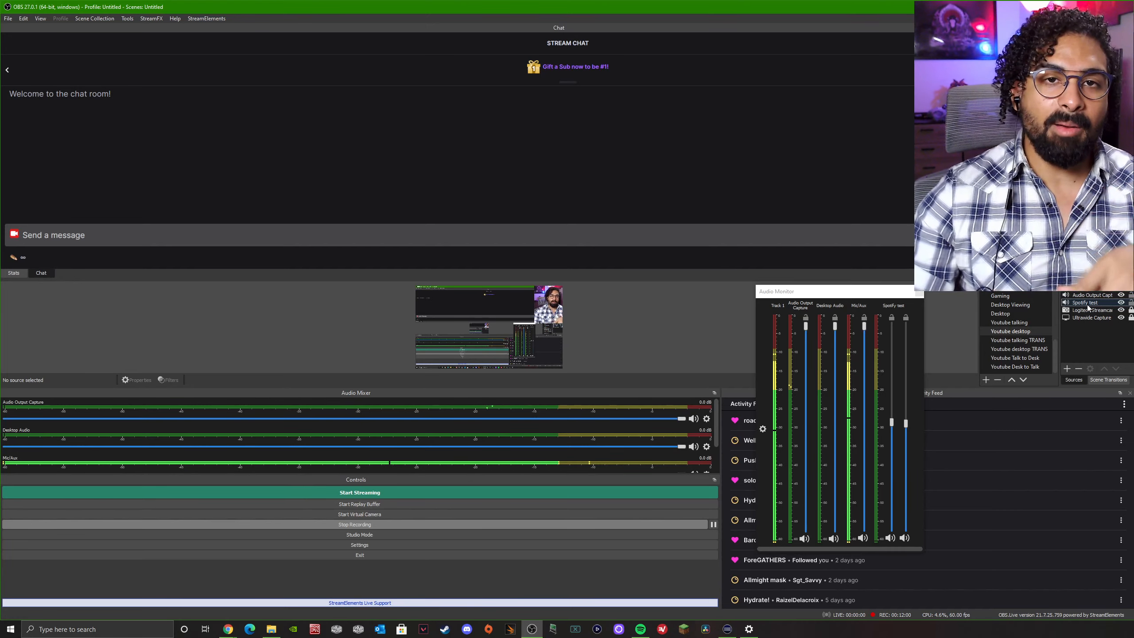
click(748, 628)
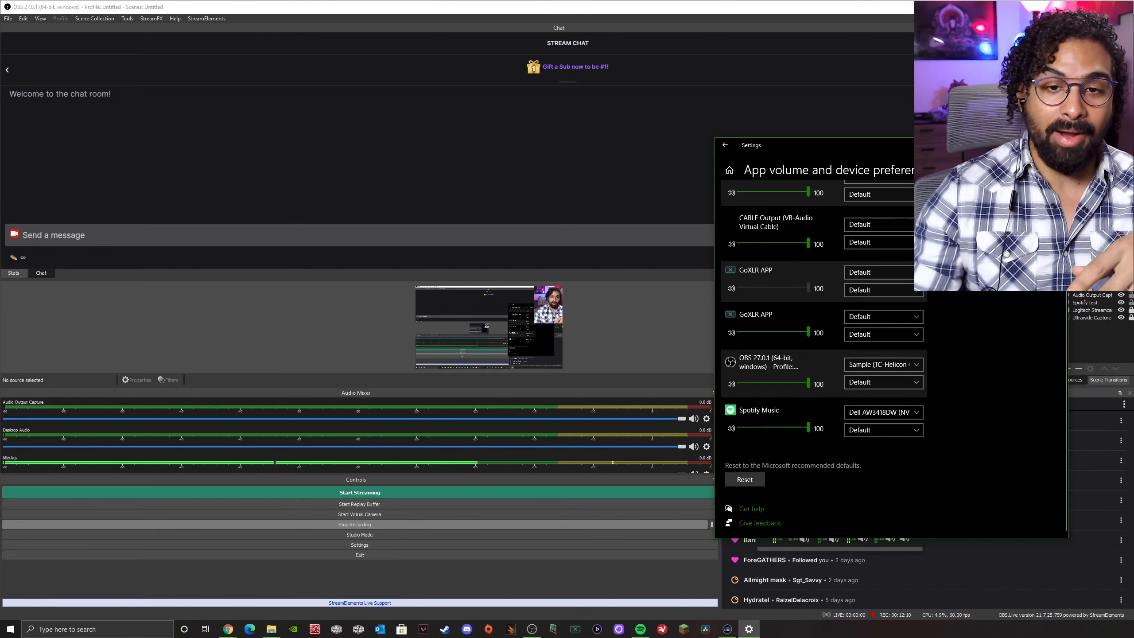
key(alt+Tab)
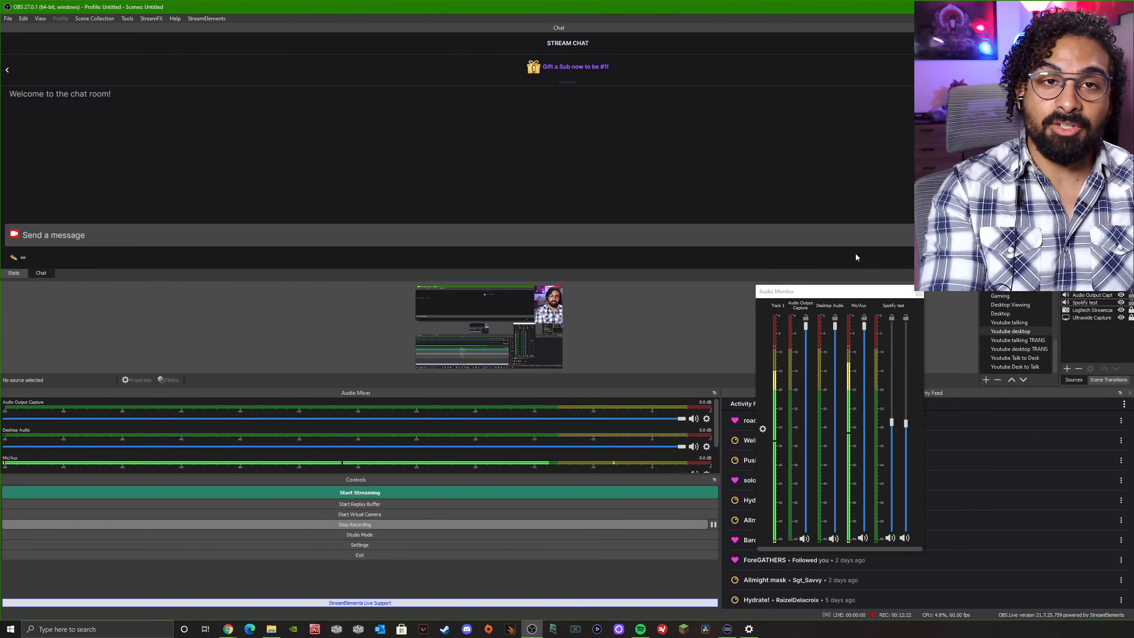
Step: Adjust the volume of the Audio Output Capture source in the audio mixer
scroll(401, 462, down, 2)
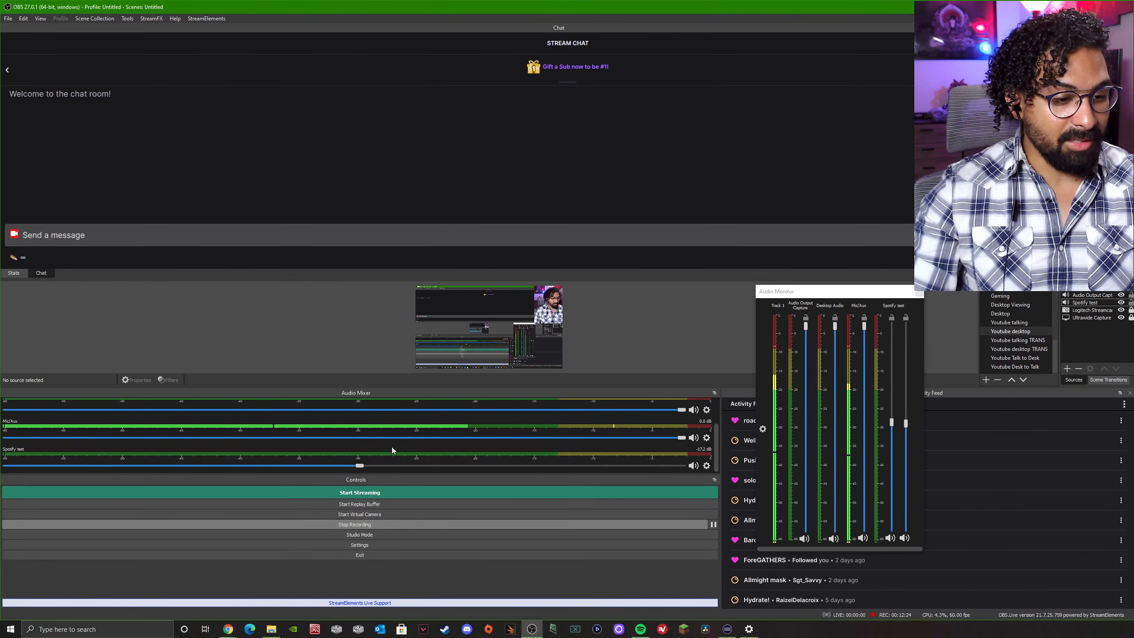
scroll(424, 447, up, 2)
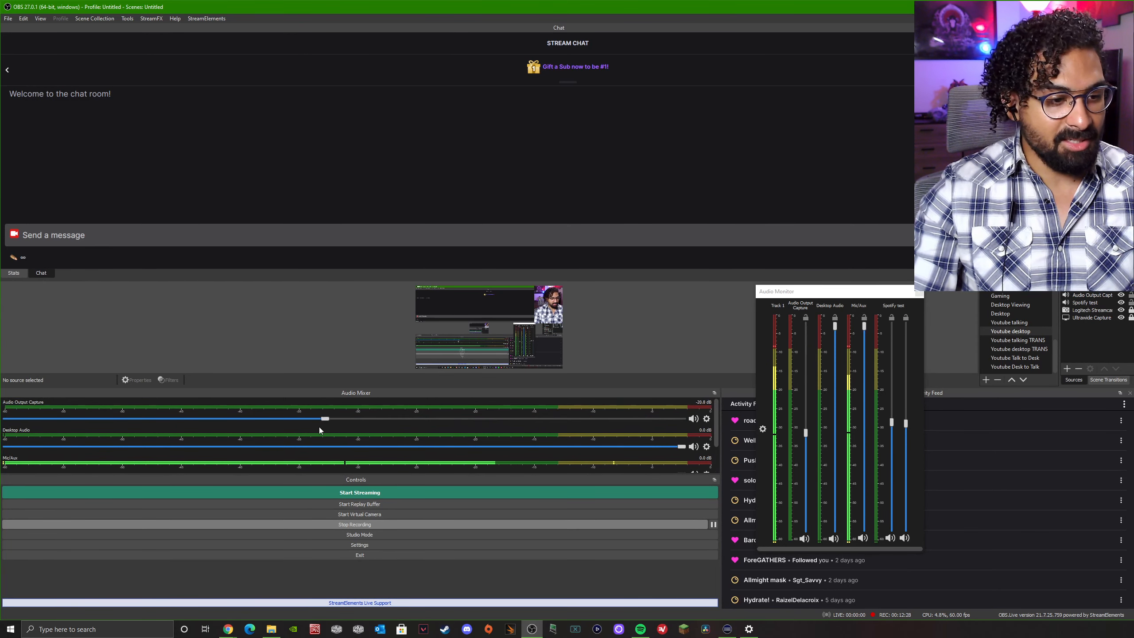
drag(302, 420, 449, 418)
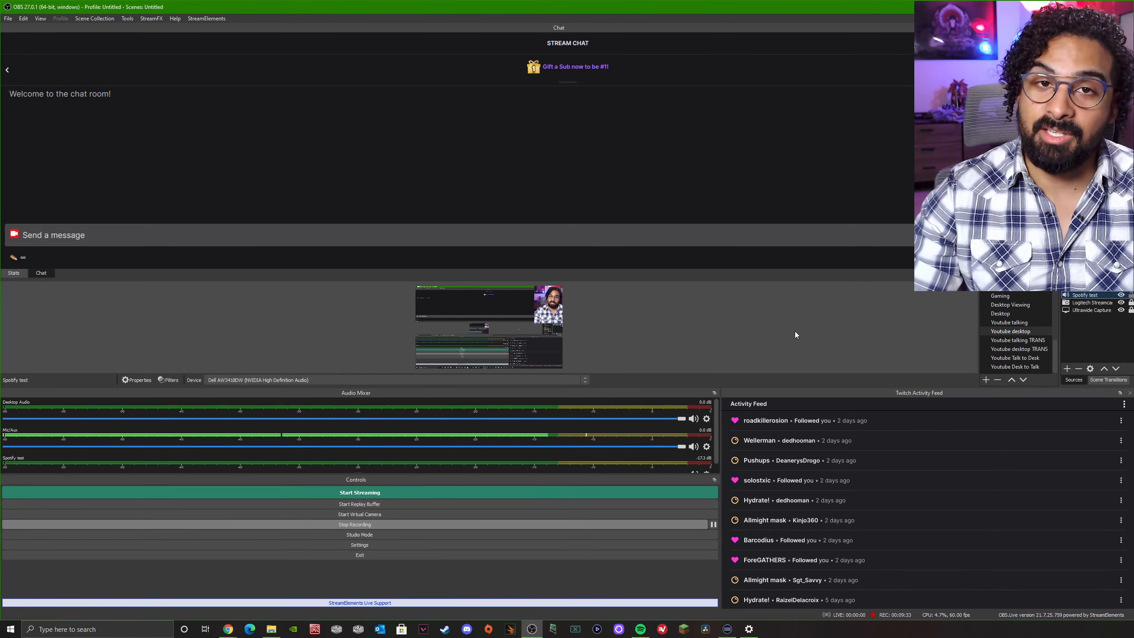
Step: In the Spotify test source's filters, set the Spotify monitor filter's device to Speakers (Realtek High Definition Audio)
scroll(291, 450, down, 1)
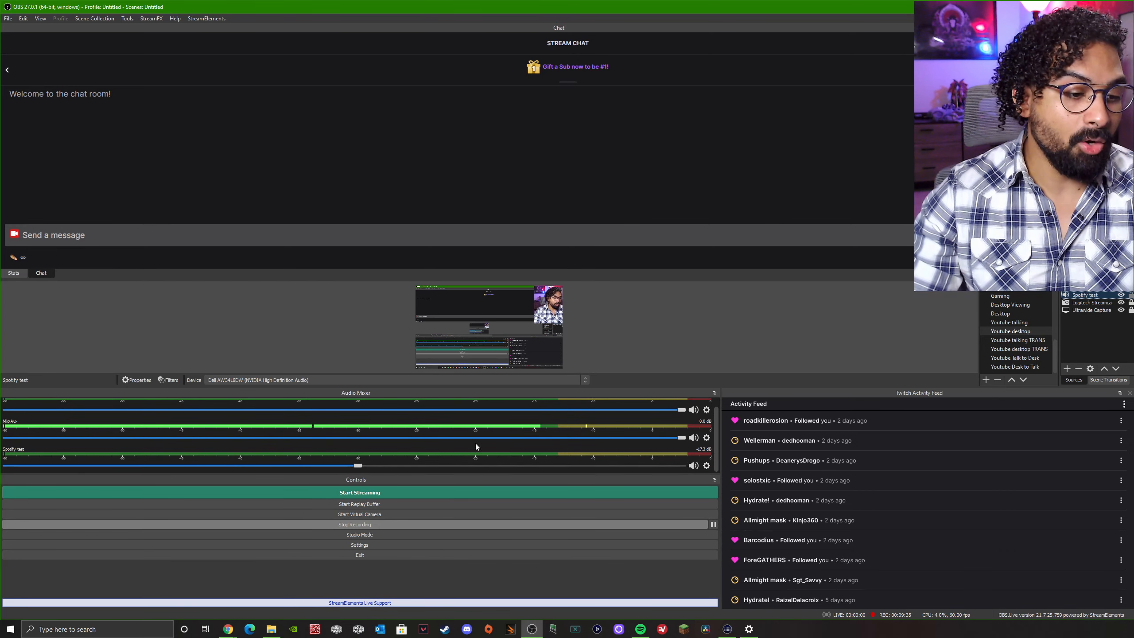
right_click(512, 452)
click(535, 539)
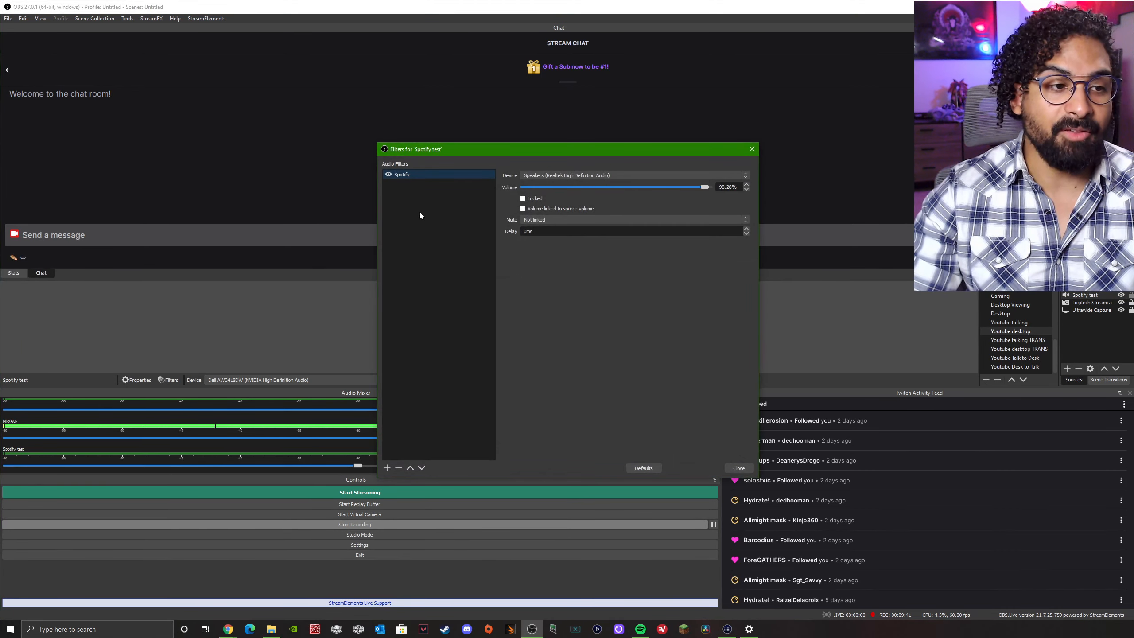
click(386, 467)
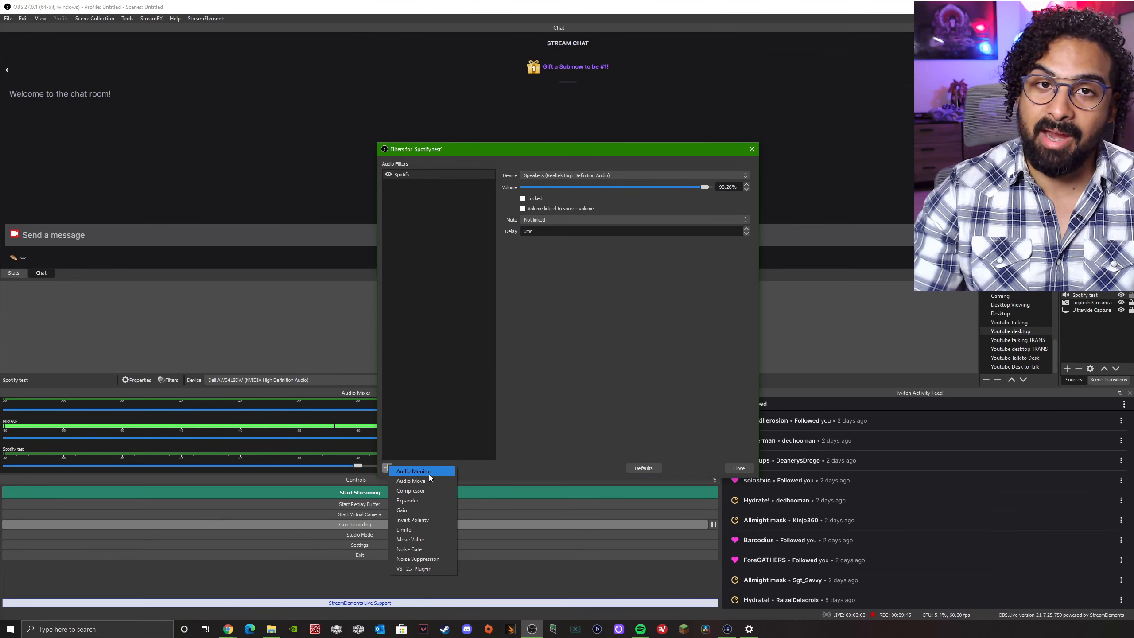
click(424, 174)
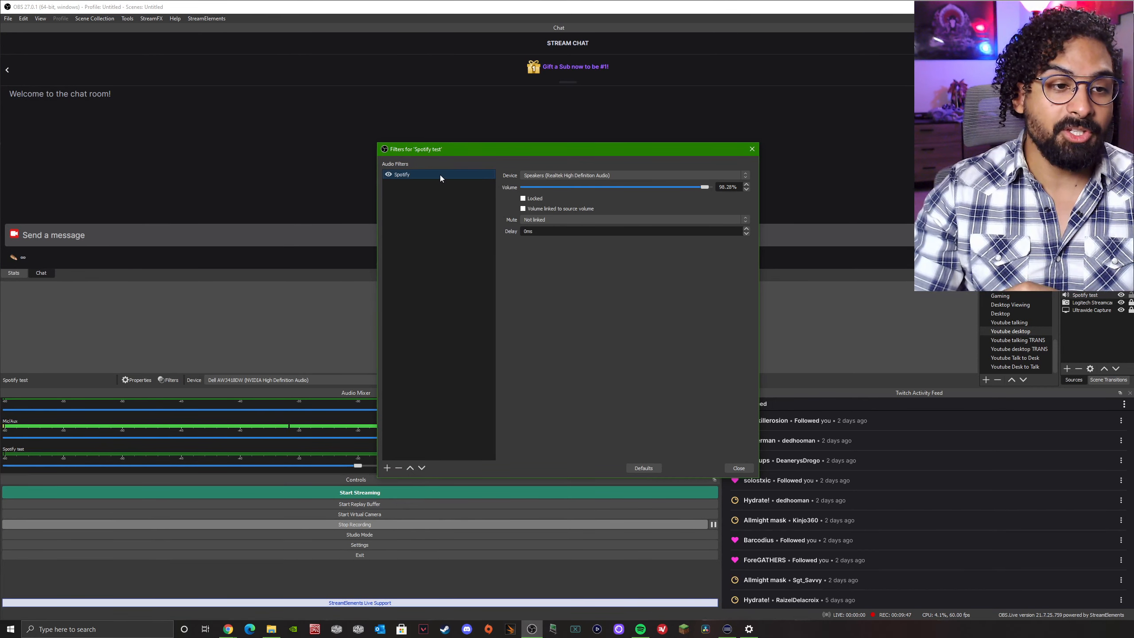
click(565, 176)
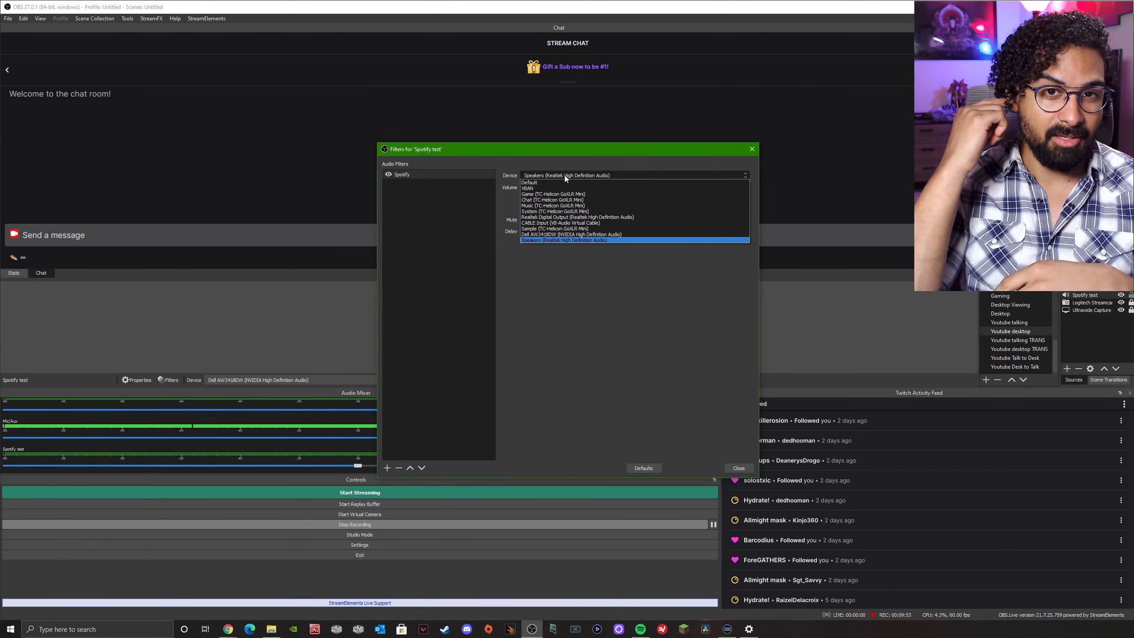
click(555, 241)
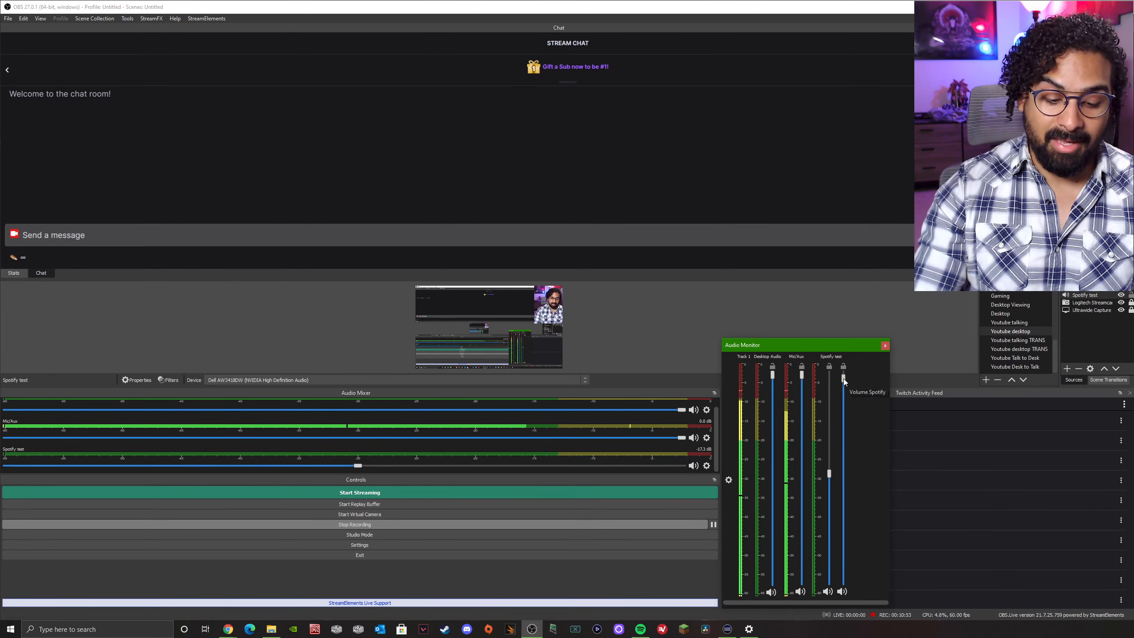
Step: Start Spotify playback and lower the Spotify test source's stream volume in the Audio Monitor
key(XF86AudioPlay)
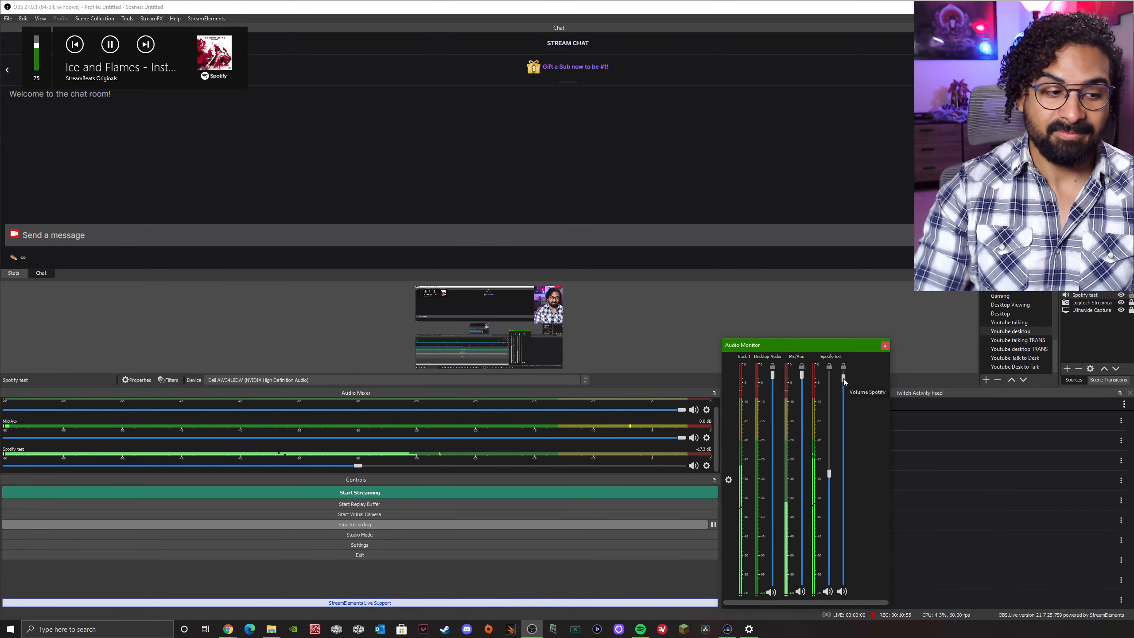
drag(830, 474, 833, 531)
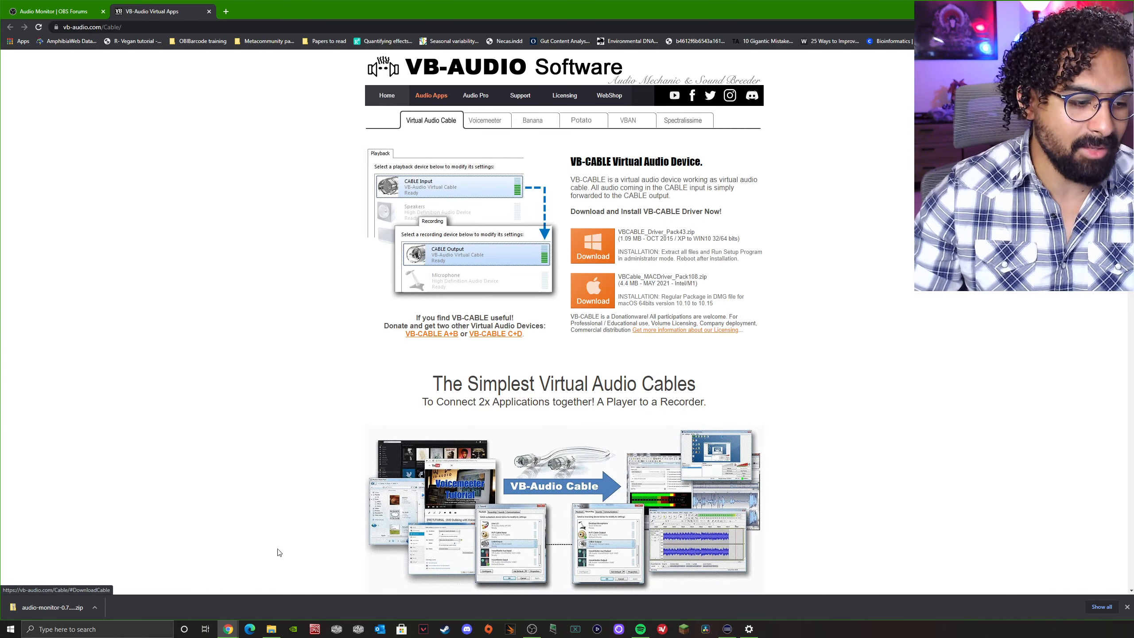
Step: Run VBCABLE_Setup_x64 as administrator from the extracted VBCABLE_Driver_Pack43 folder in Downloads
click(271, 629)
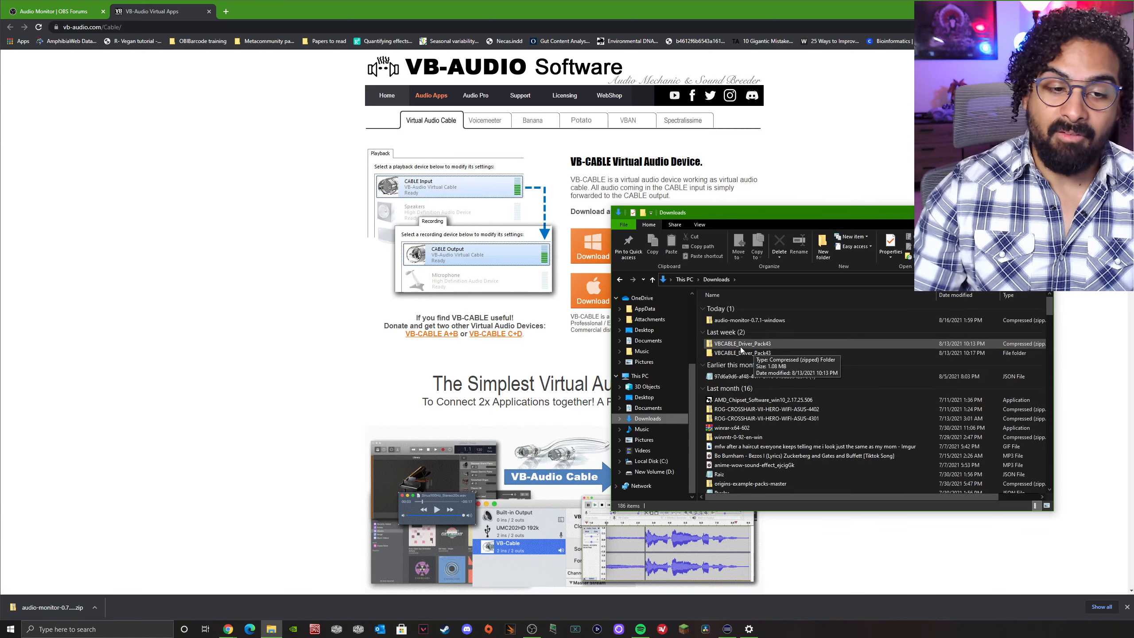
click(739, 348)
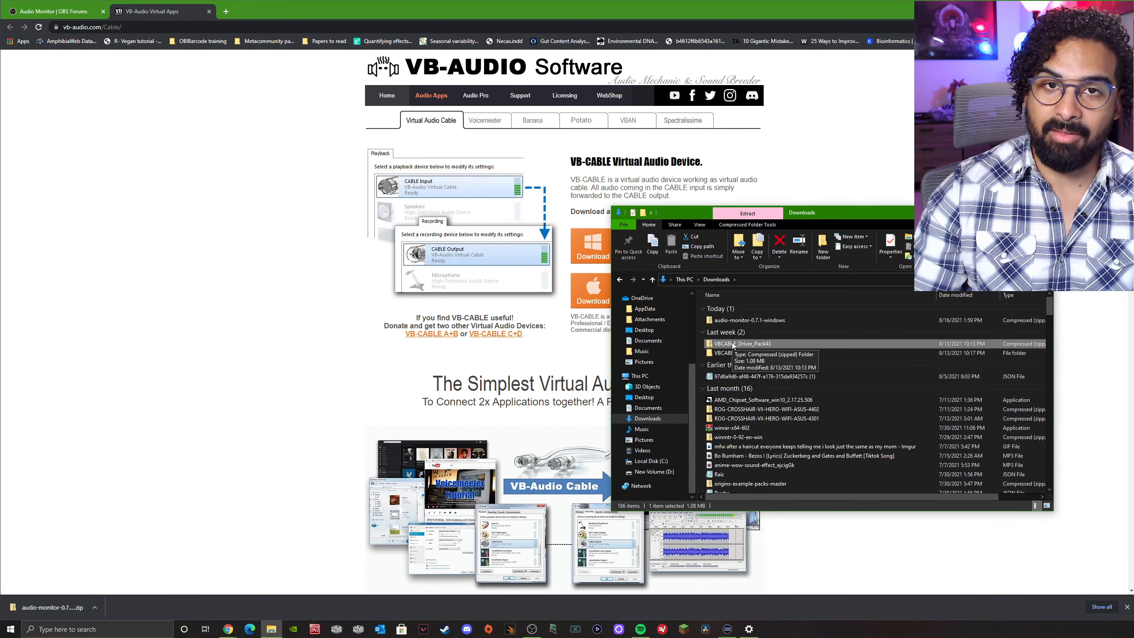
click(732, 353)
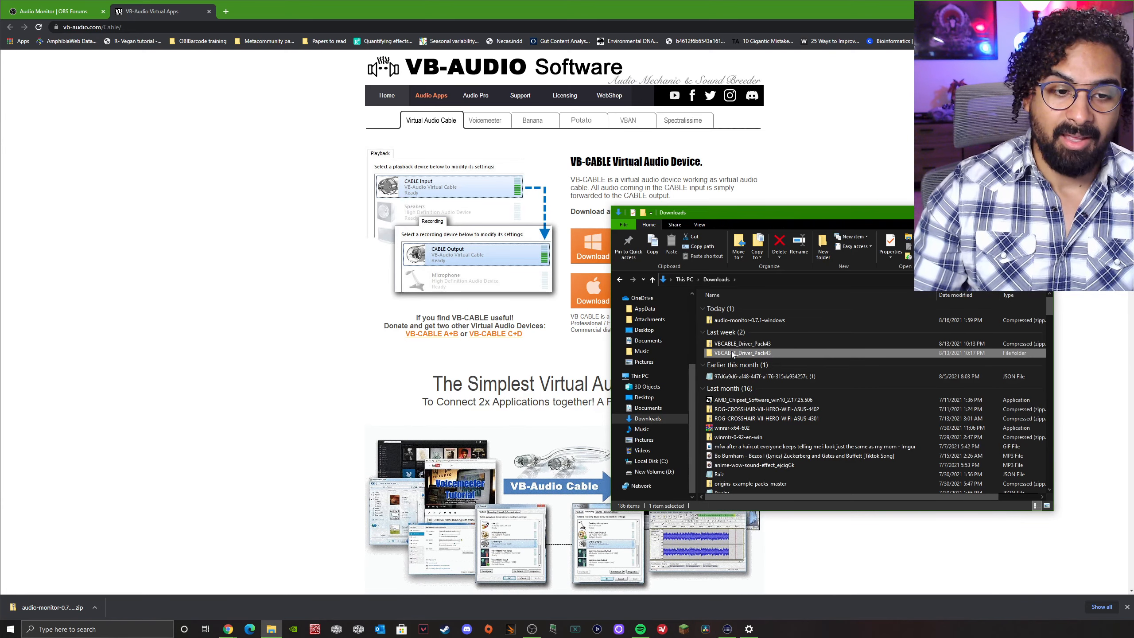
double_click(731, 353)
scroll(758, 366, down, 2)
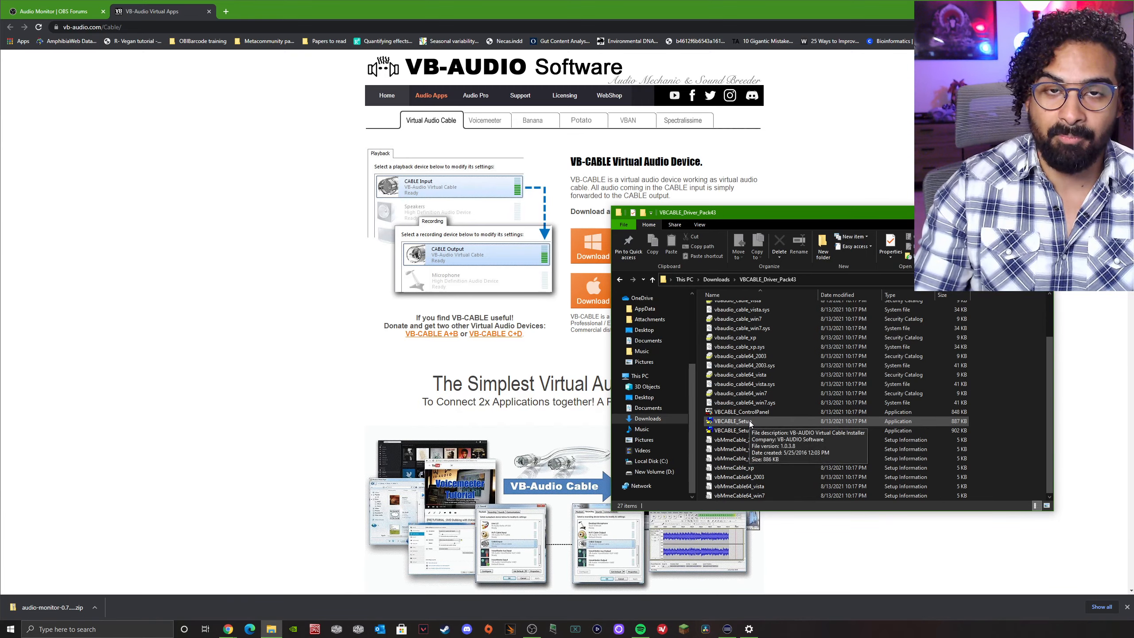
right_click(742, 431)
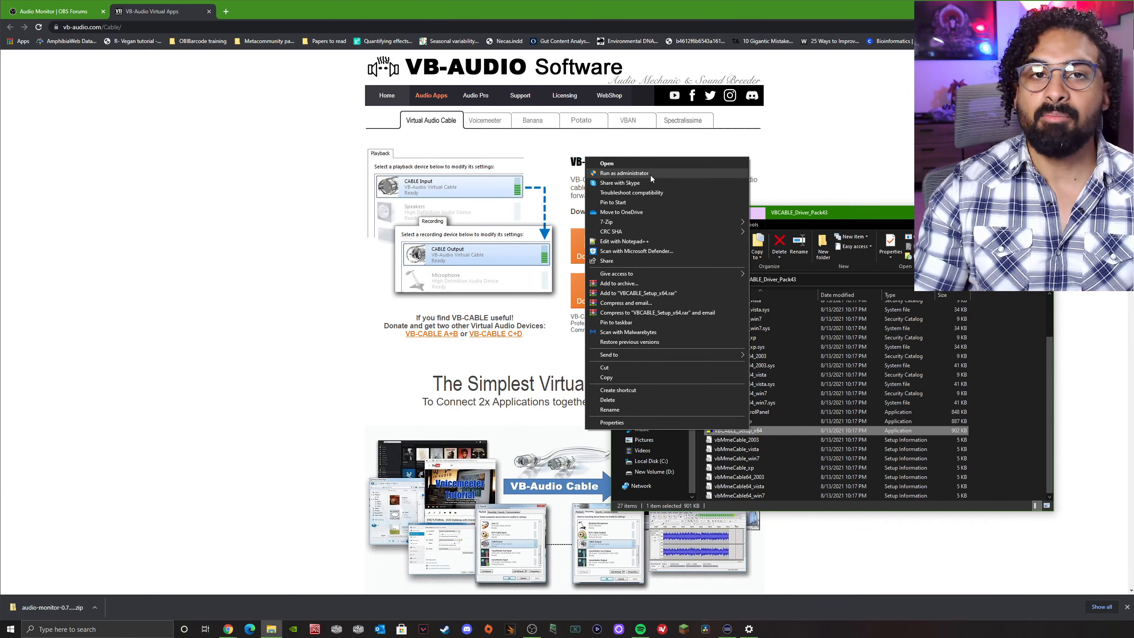
click(650, 175)
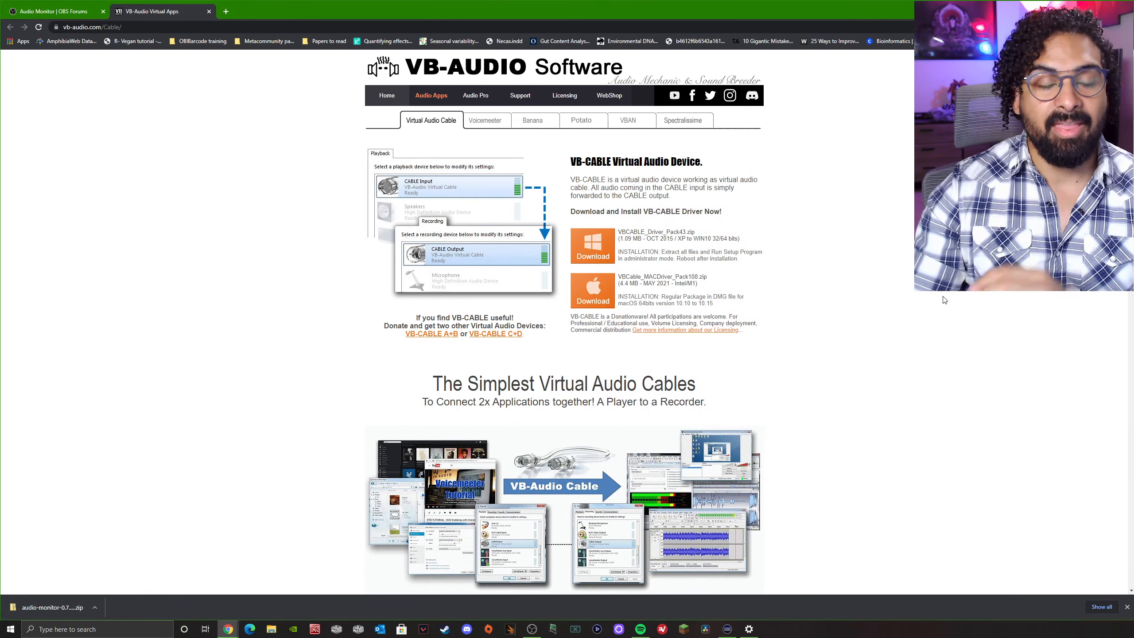
Step: Open the classic Sound control panel from the Windows sound settings and check the playback devices for CABLE Input
click(748, 628)
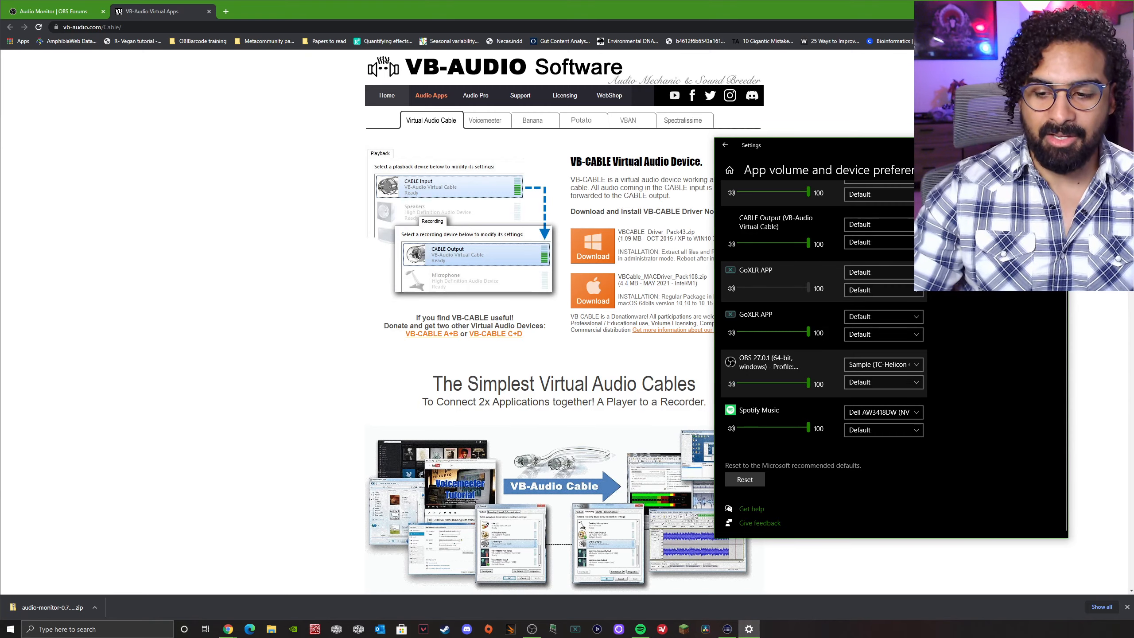
click(725, 144)
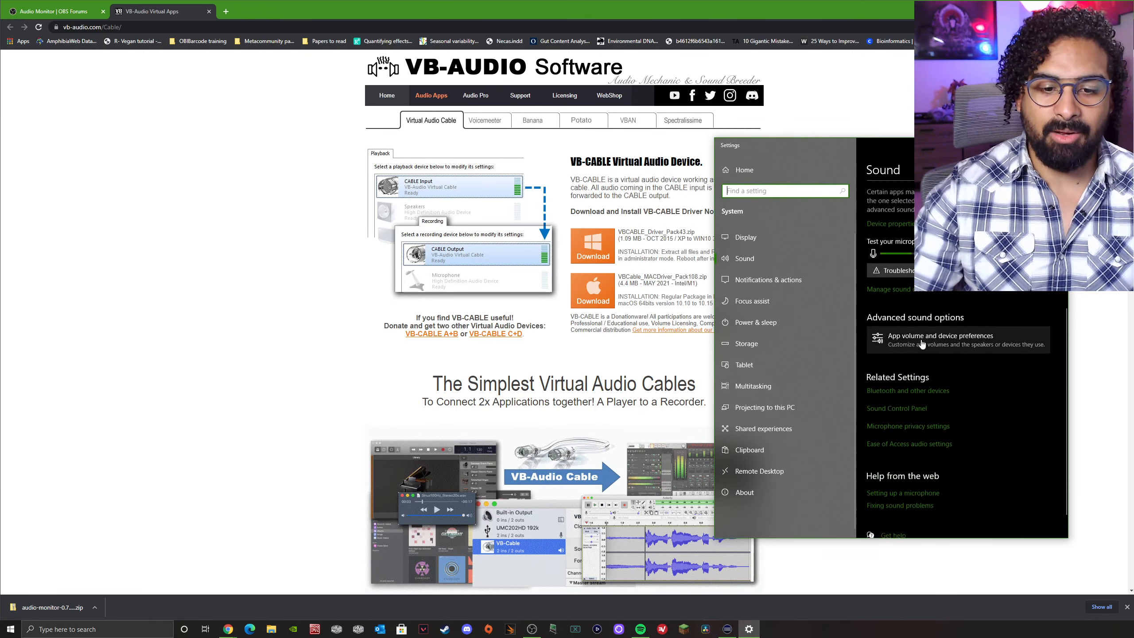
scroll(922, 343, down, 1)
click(892, 383)
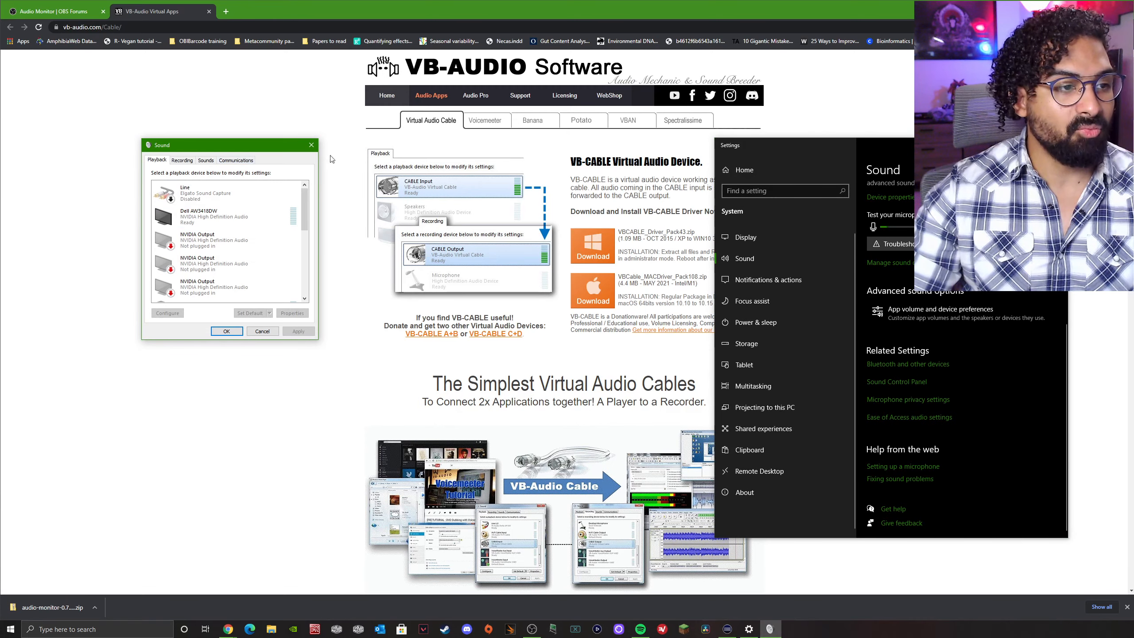
drag(250, 145, 544, 154)
scroll(528, 291, down, 3)
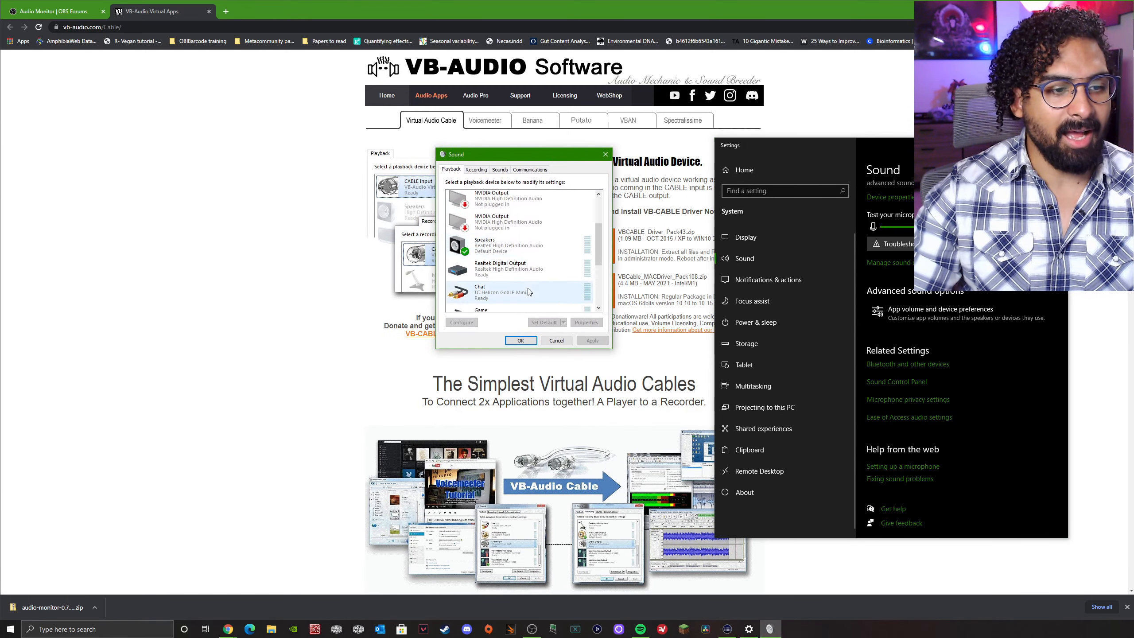
scroll(528, 291, down, 2)
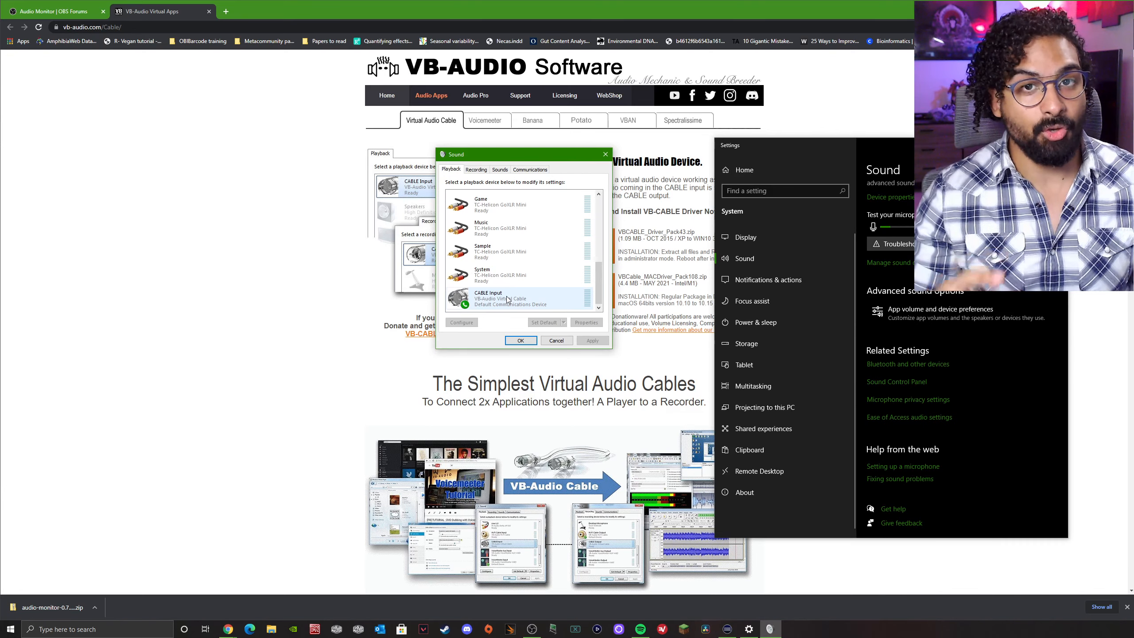
Step: Open the properties of the CABLE Output recording device and view its Listen settings
click(476, 169)
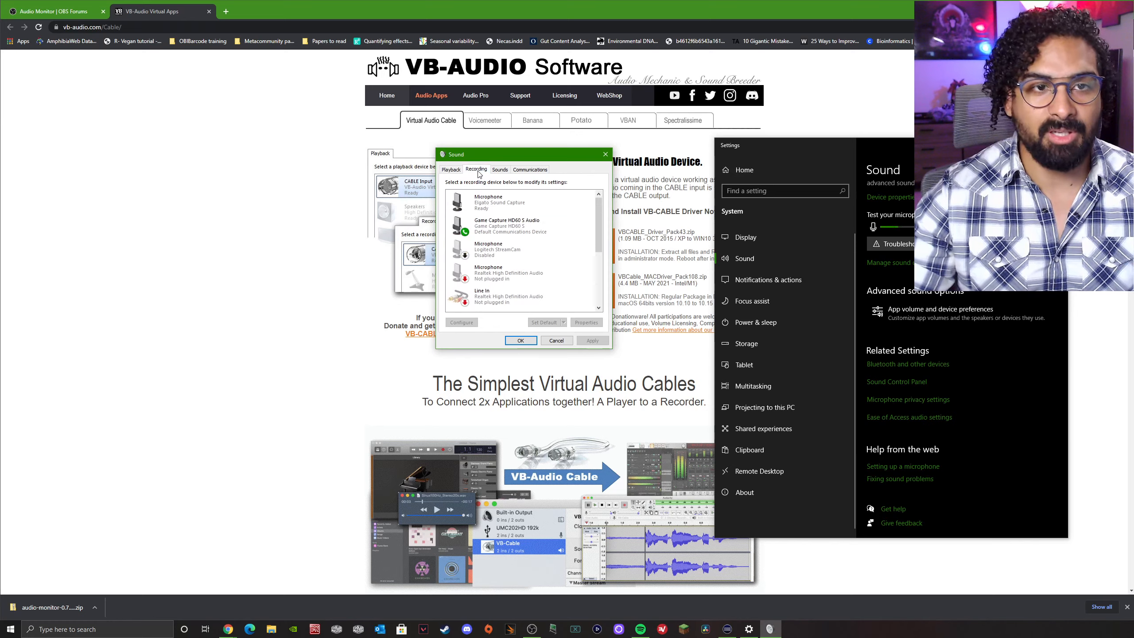
scroll(509, 250, down, 5)
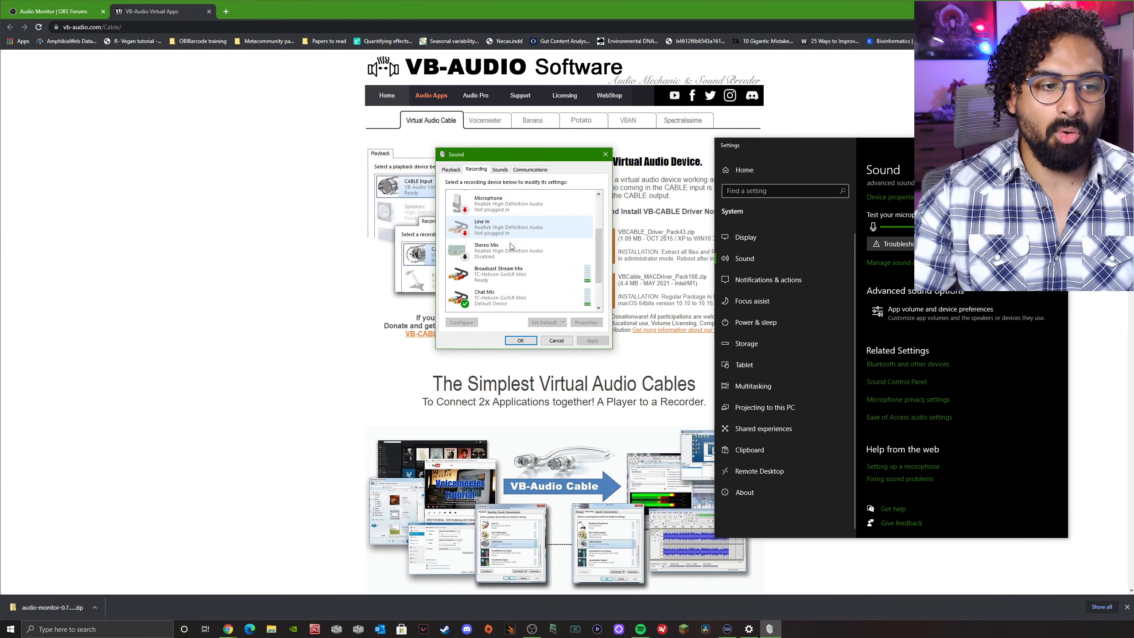
right_click(502, 296)
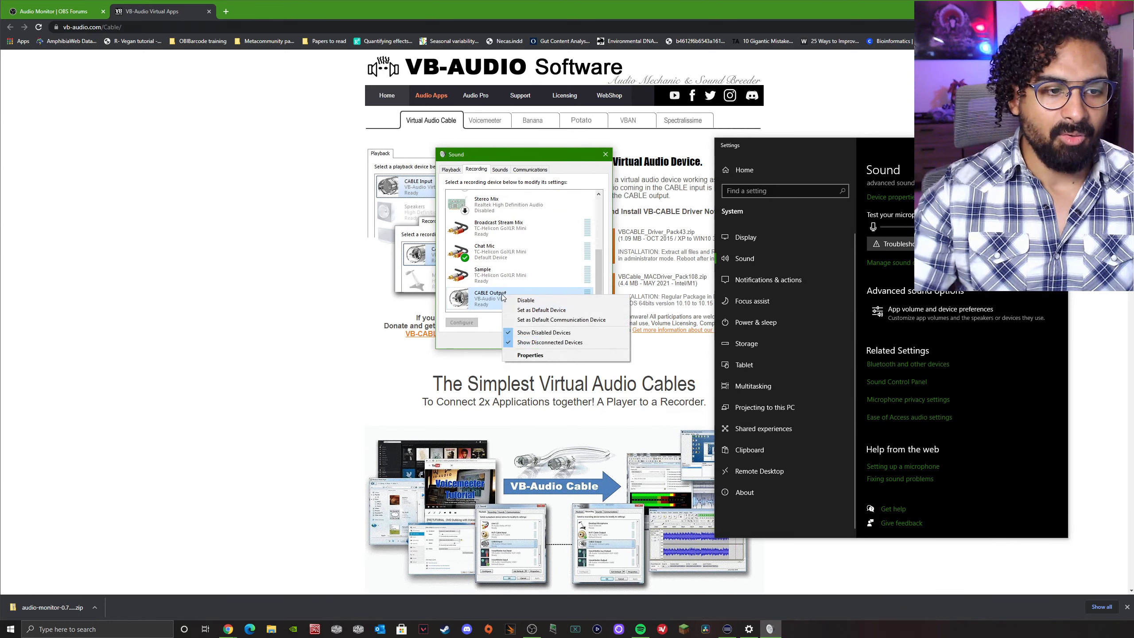
click(531, 355)
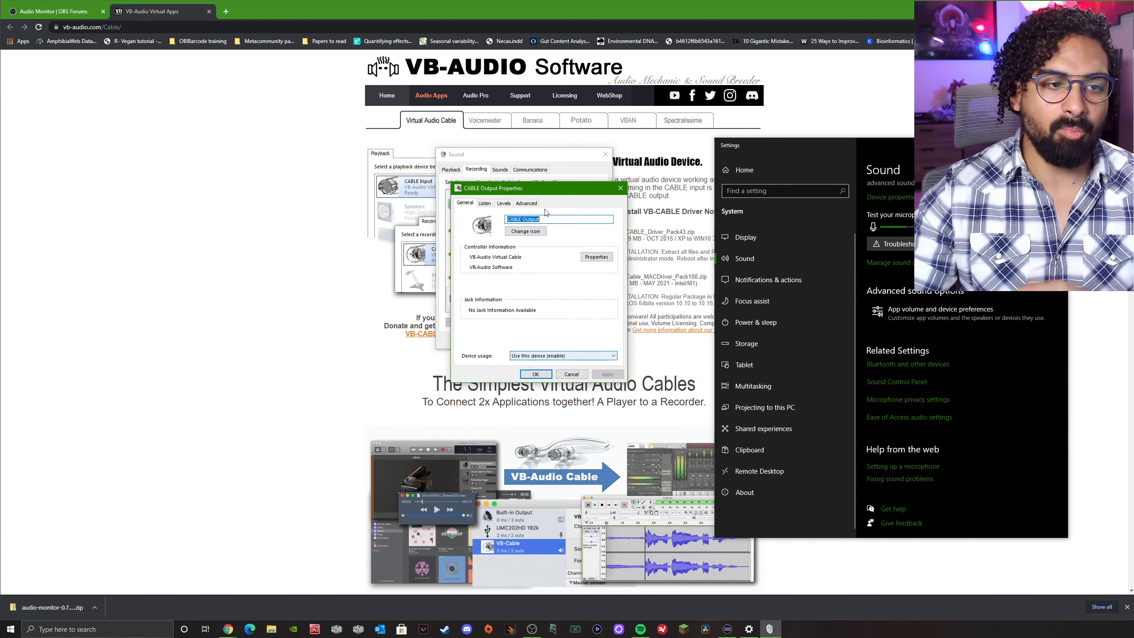
click(485, 203)
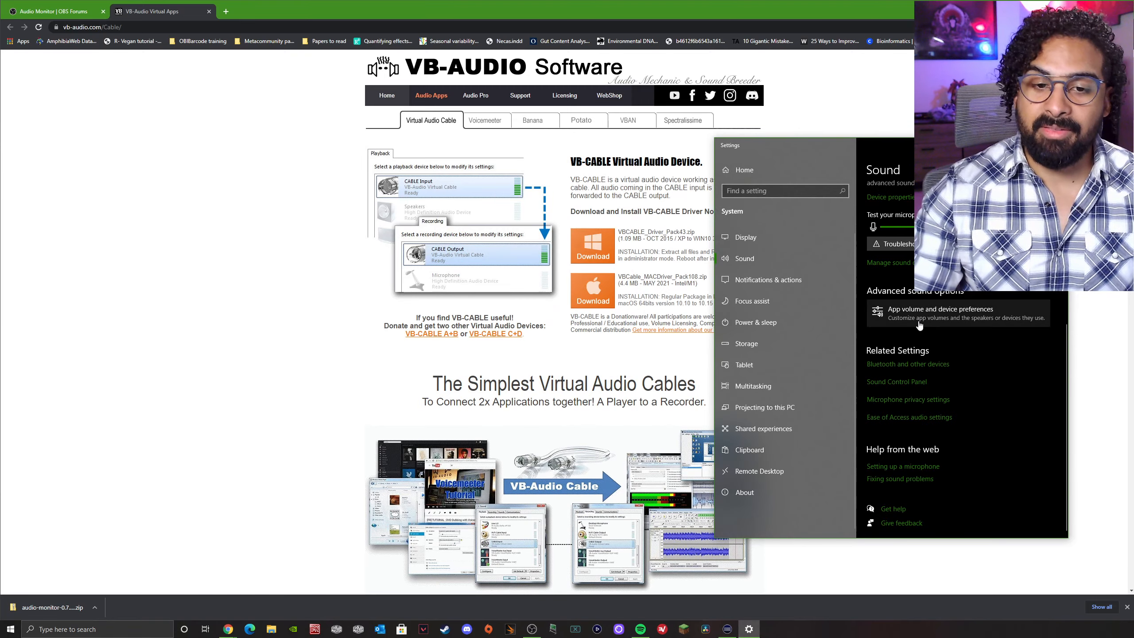
Step: In the app volume and device preferences, set Spotify Music's output device to CABLE Input (VB-Audio Virtual Cable)
click(918, 325)
scroll(918, 325, down, 5)
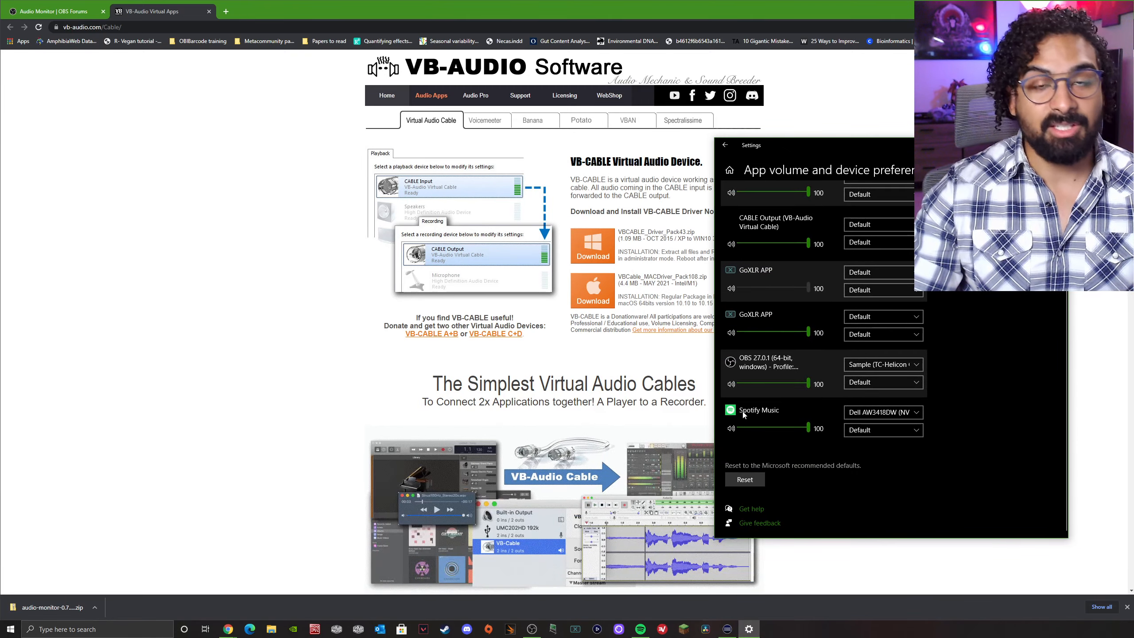
click(870, 413)
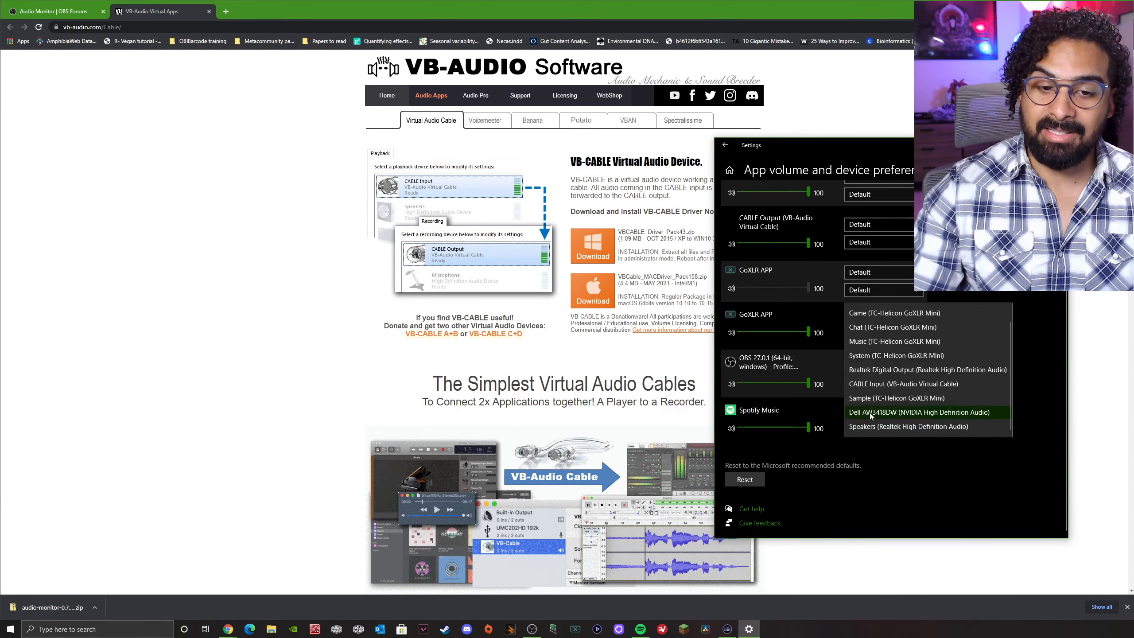
click(885, 386)
click(670, 549)
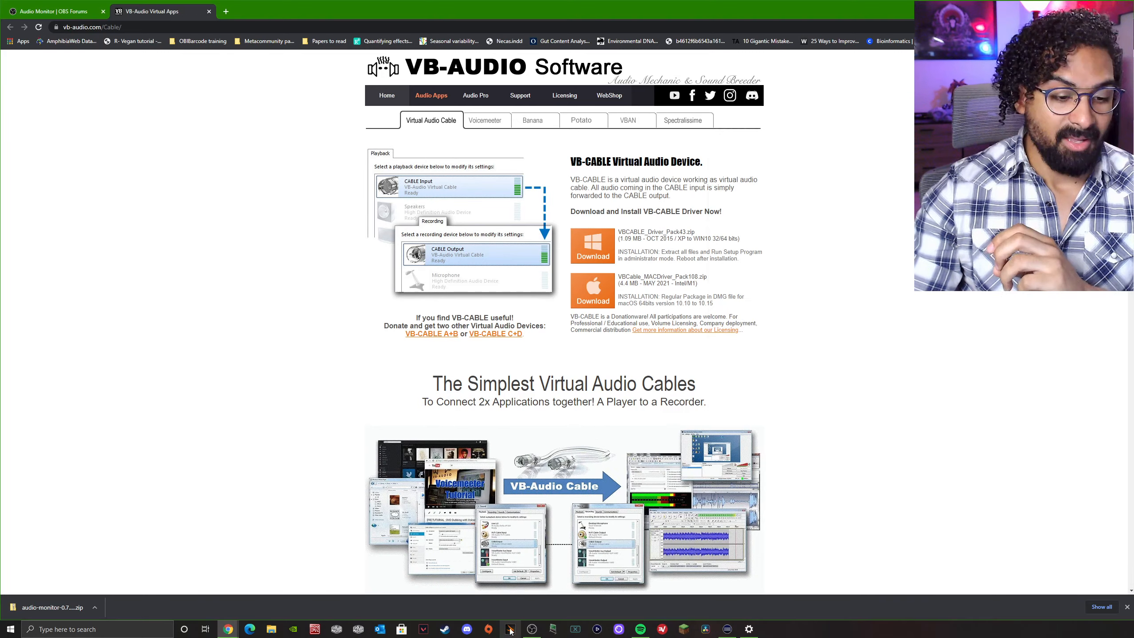
Step: In OBS, set the Spotify test source's device to CABLE Input (VB-Audio Virtual Cable) in its properties
click(531, 628)
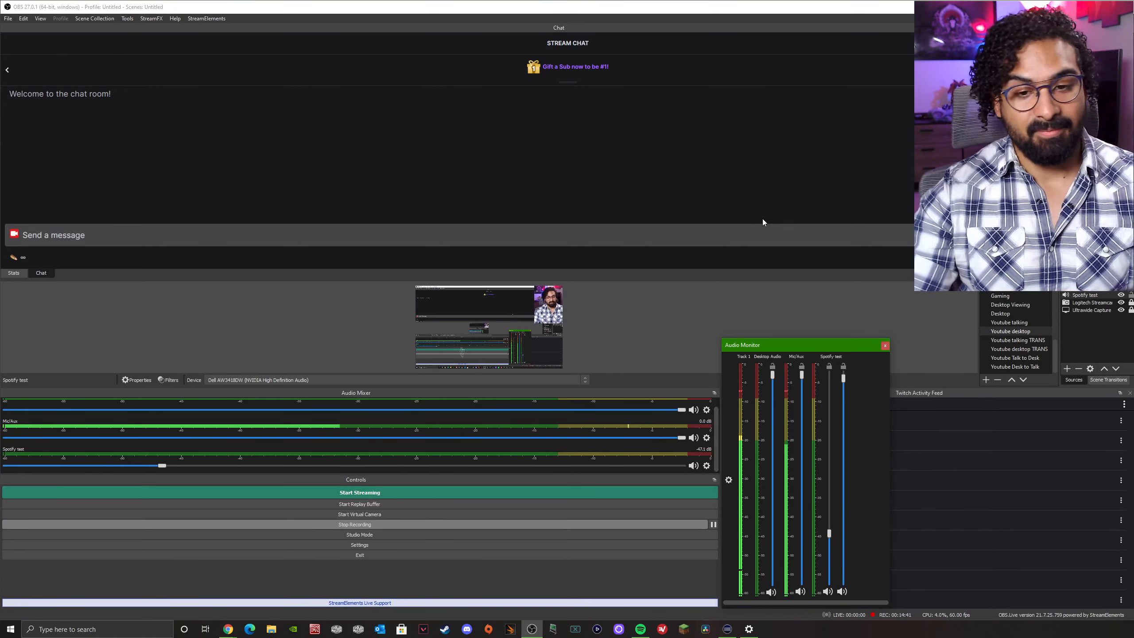
right_click(1089, 295)
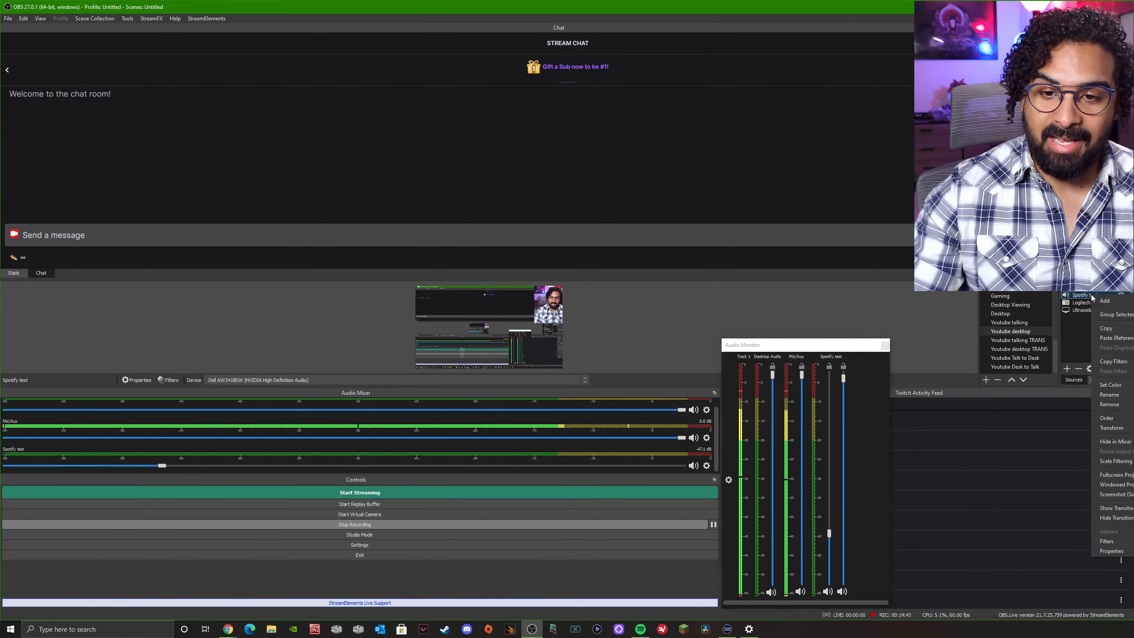
click(1110, 551)
click(479, 164)
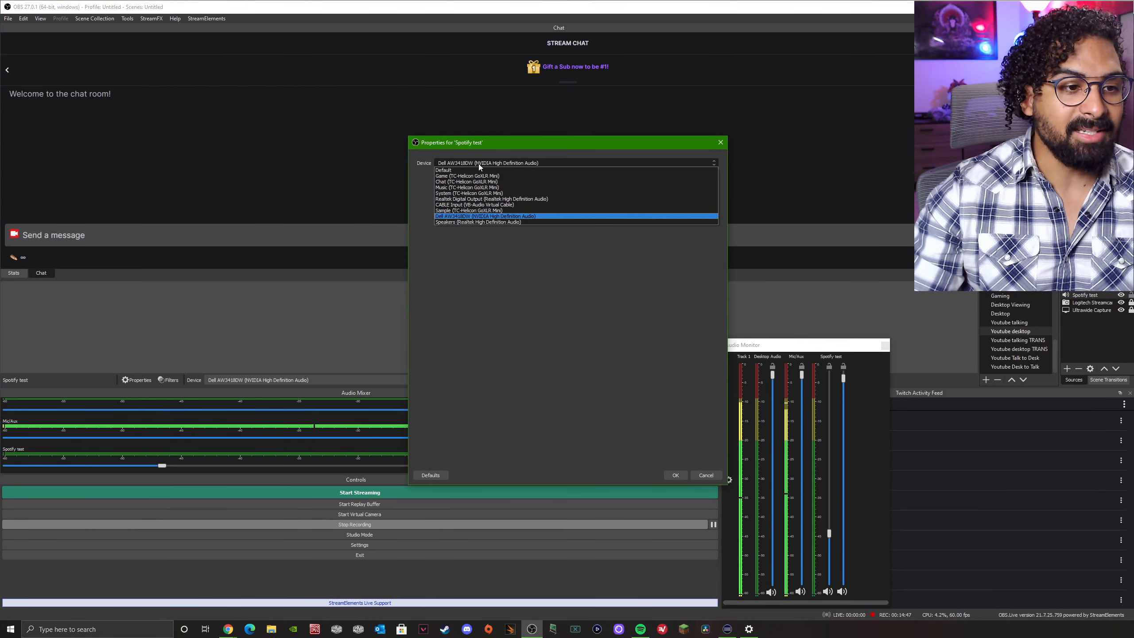
click(450, 205)
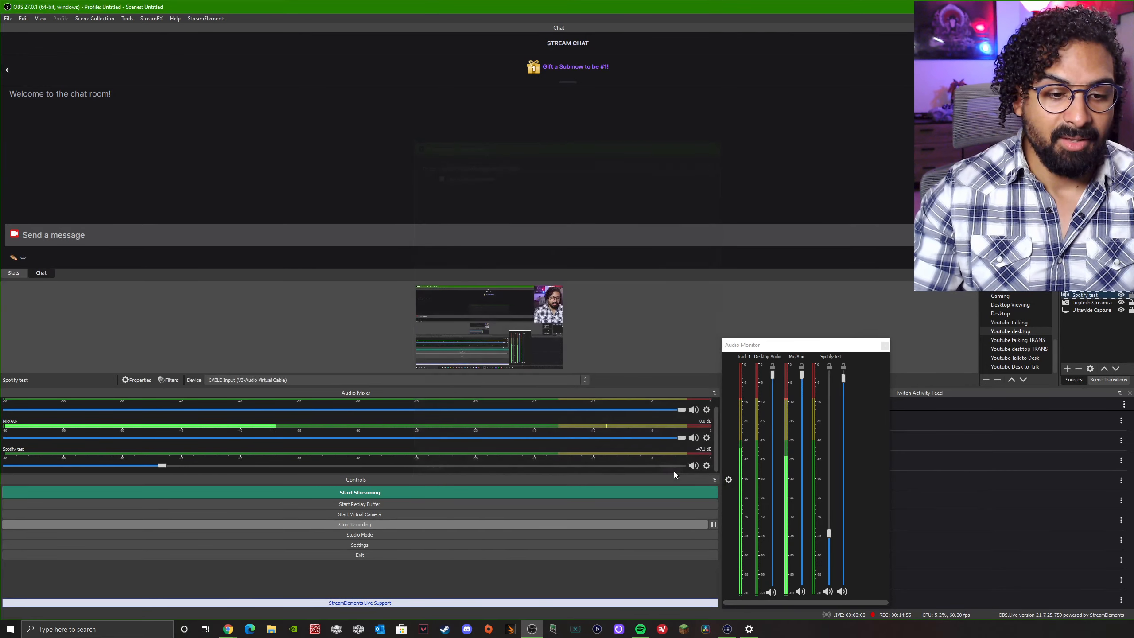
click(673, 472)
Step: In the Spotify test source's filters, select Speakers (Realtek High Definition Audio) as the Spotify monitor filter's device
right_click(560, 452)
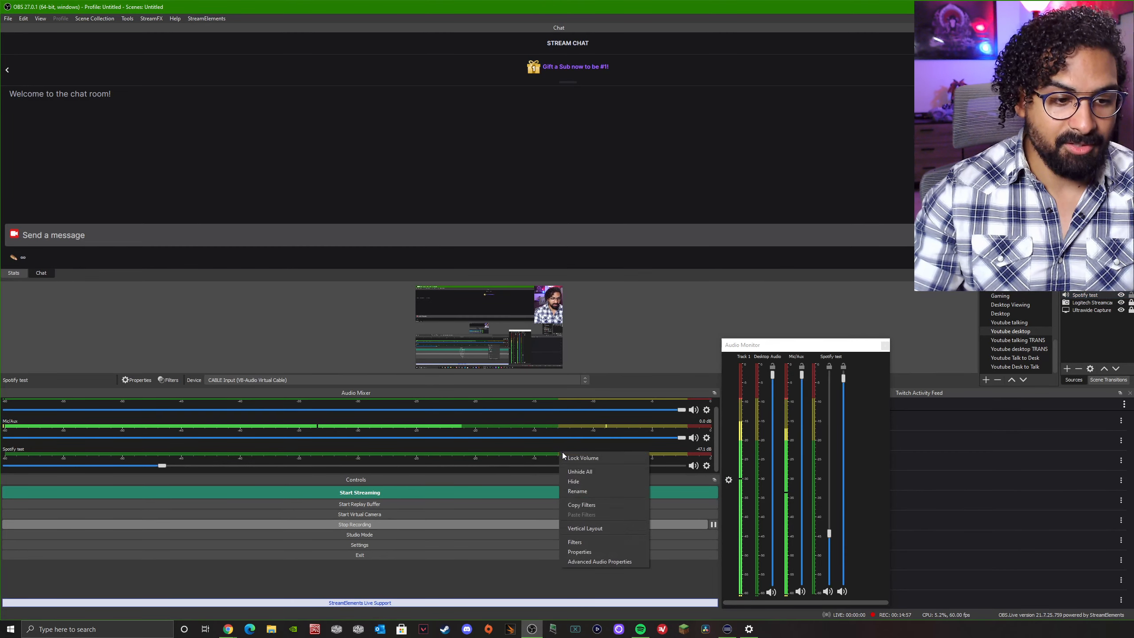
click(597, 546)
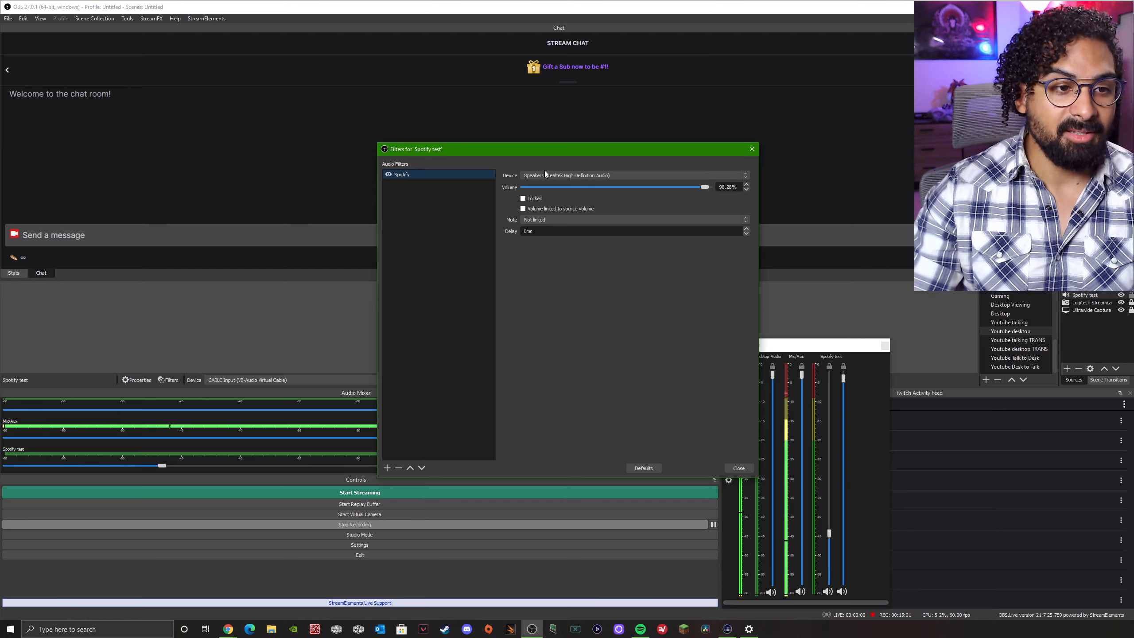
click(572, 176)
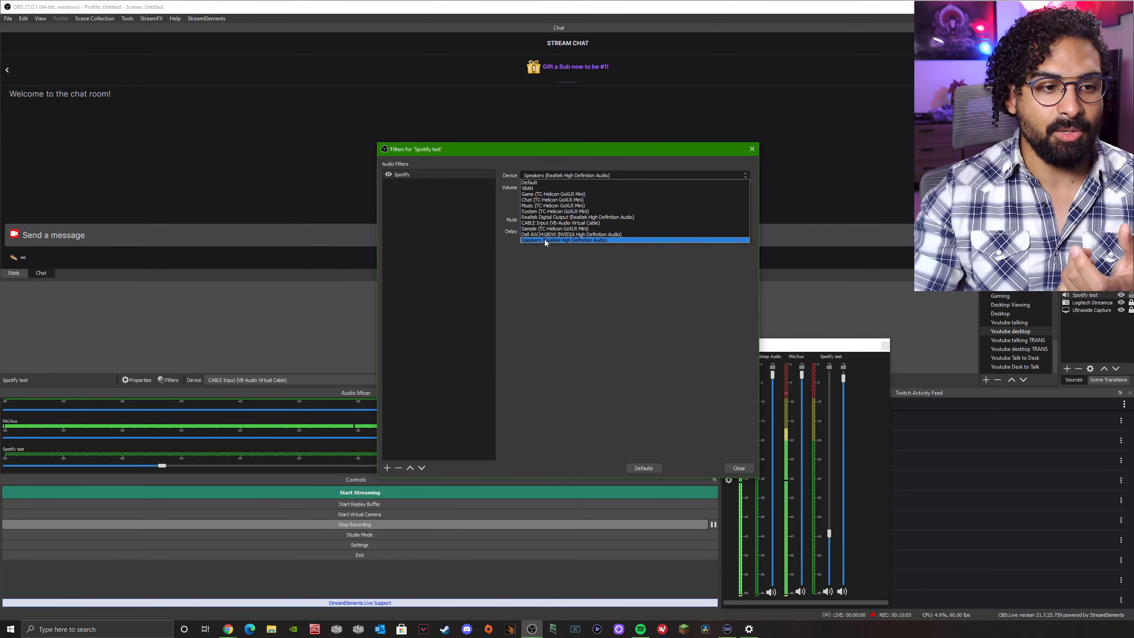
click(544, 240)
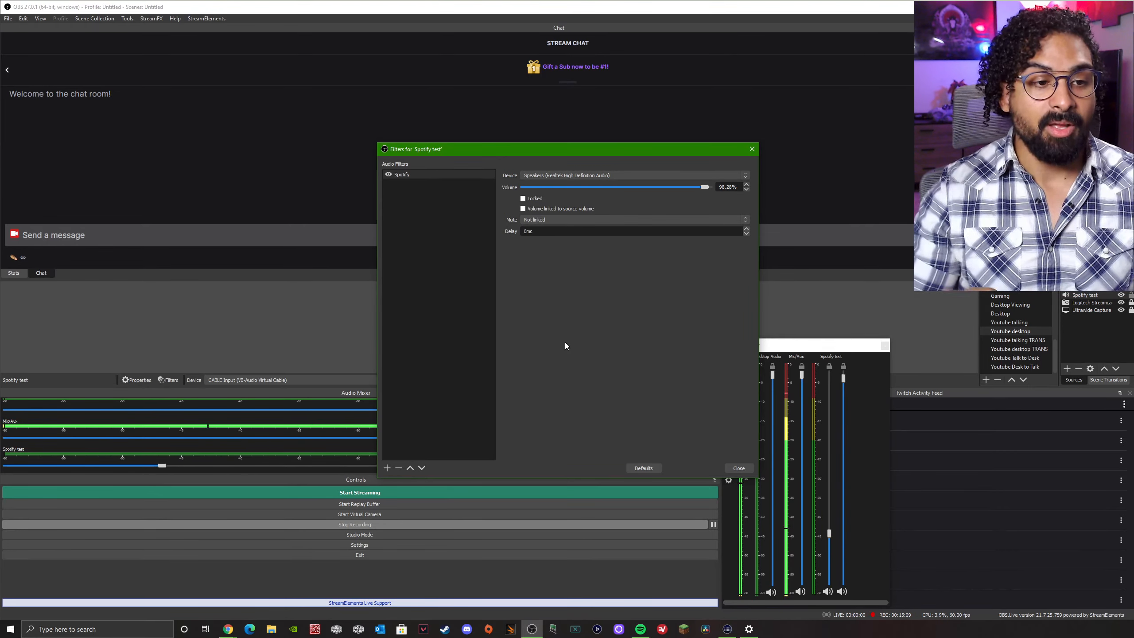
Step: Try different volume levels on the Spotify monitor filter, set it to 98%, and pause Spotify playback
drag(704, 188, 708, 188)
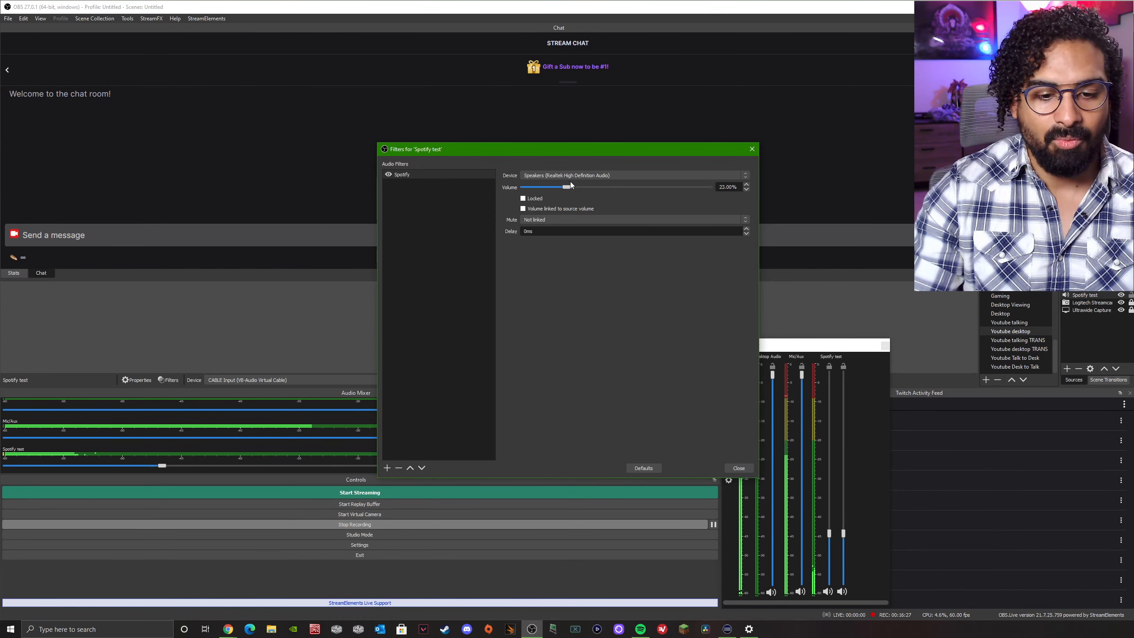
drag(571, 185, 615, 197)
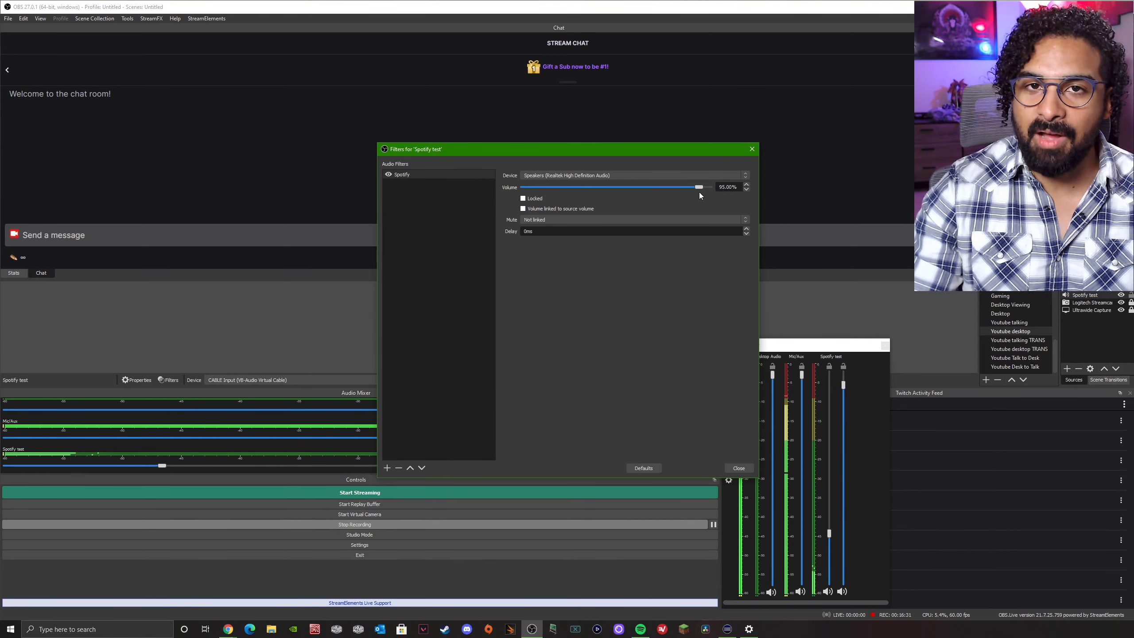
drag(698, 192, 705, 198)
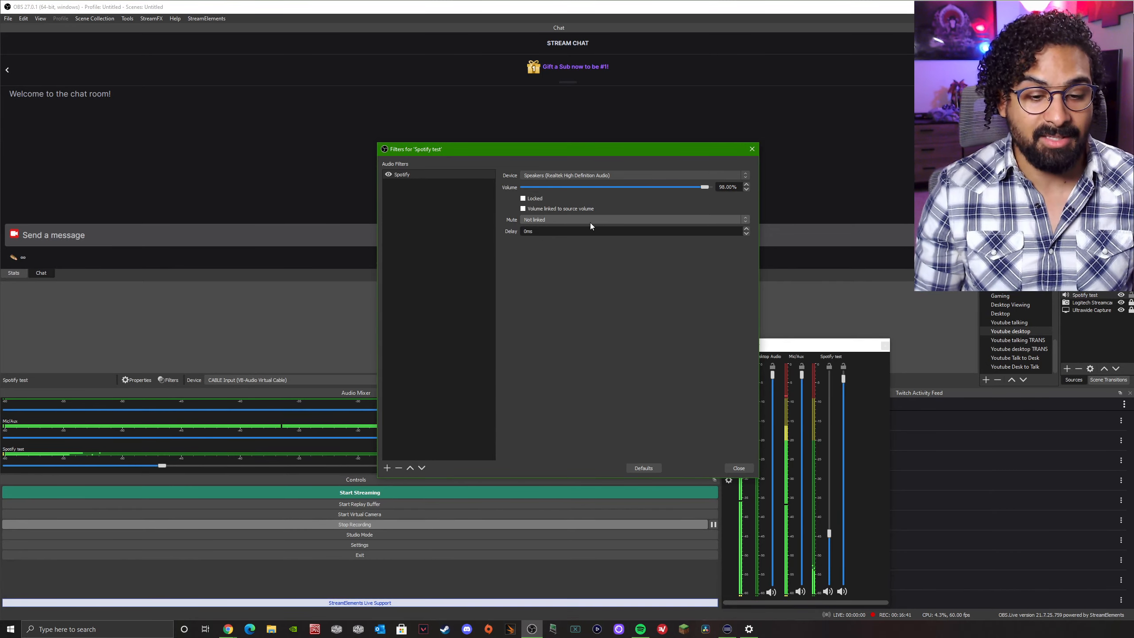
key(XF86AudioPlay)
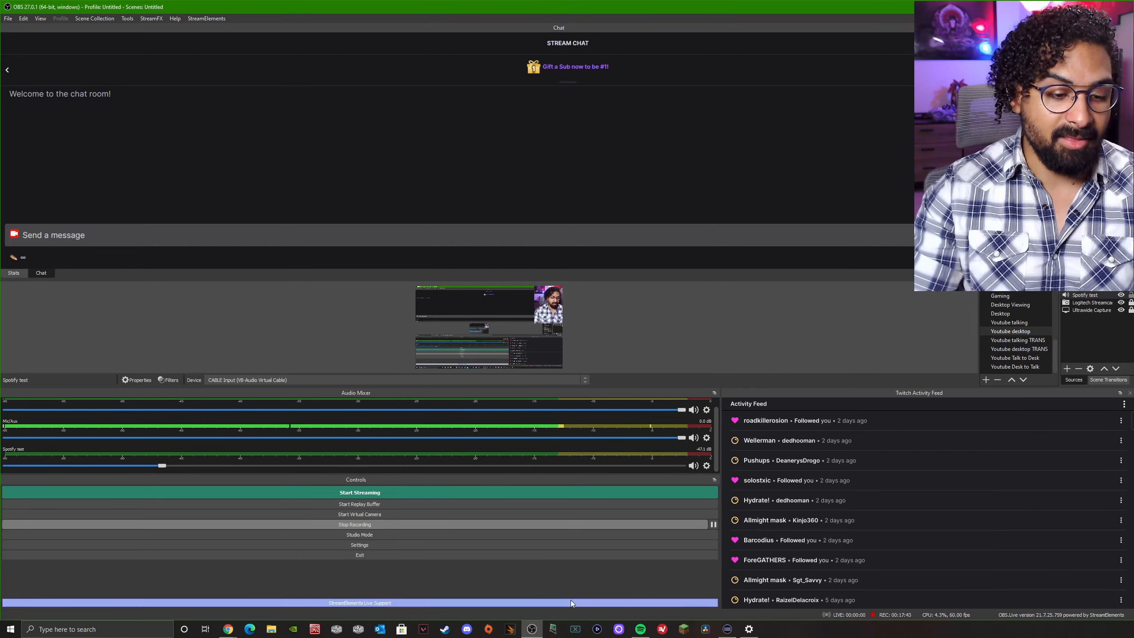
Step: Switch to the GoXLR app and examine how the Music input is routed to the headphones and broadcast stream mix
click(575, 629)
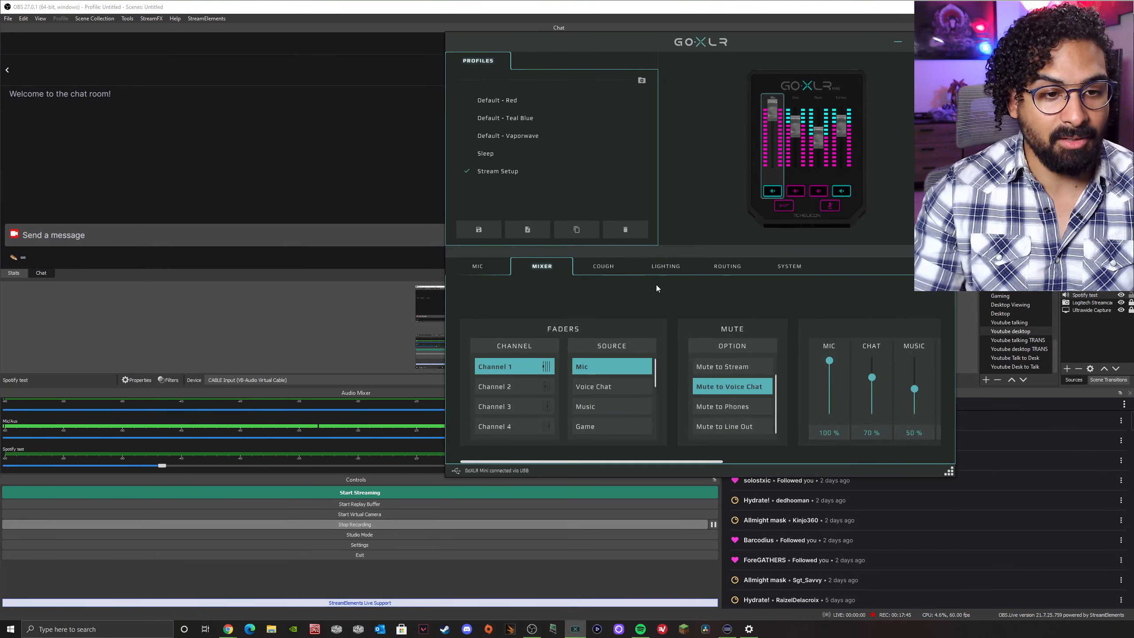
click(734, 266)
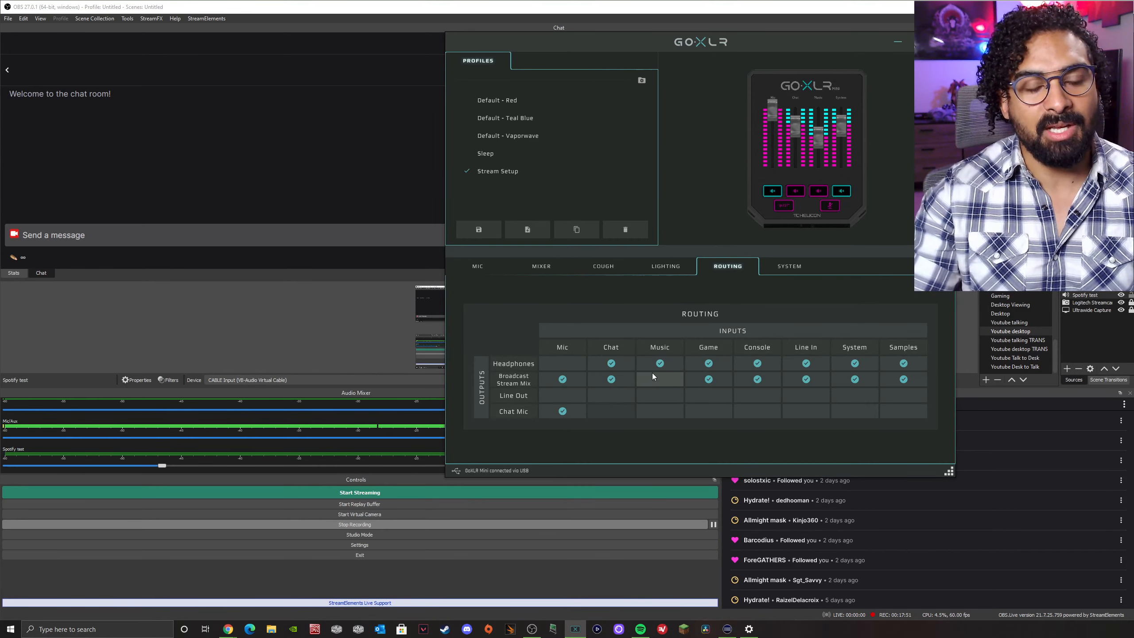
click(899, 46)
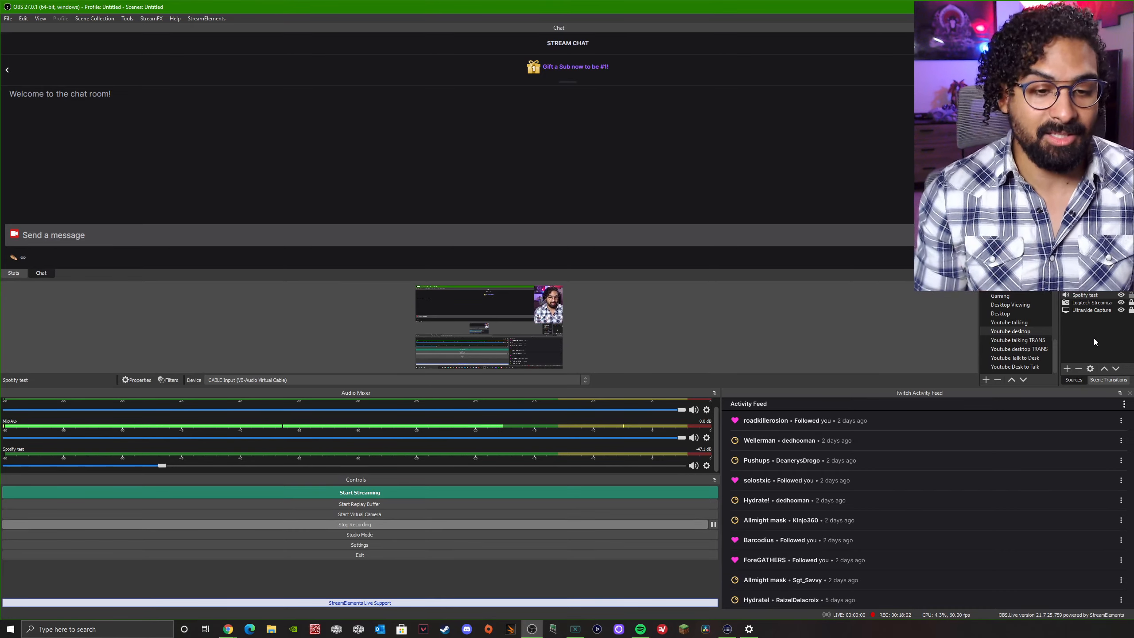
Step: Set both the OBS Spotify test source's device and Spotify Music's Windows output to Music (TC-Helicon GoXLR Mini), and toggle Spotify playback
right_click(1084, 298)
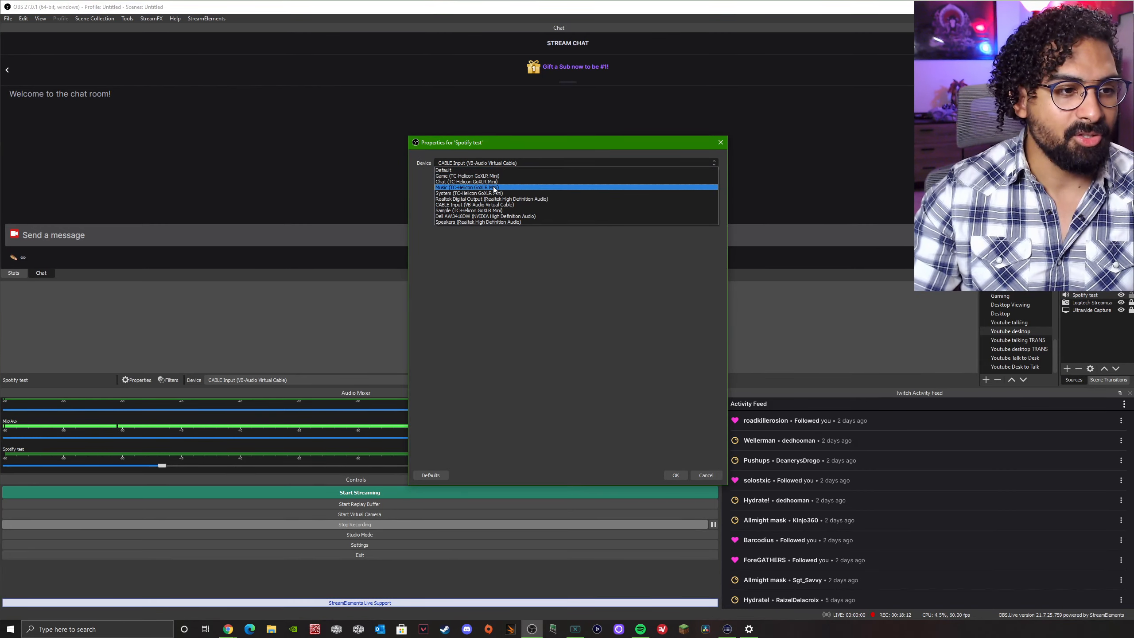
click(493, 188)
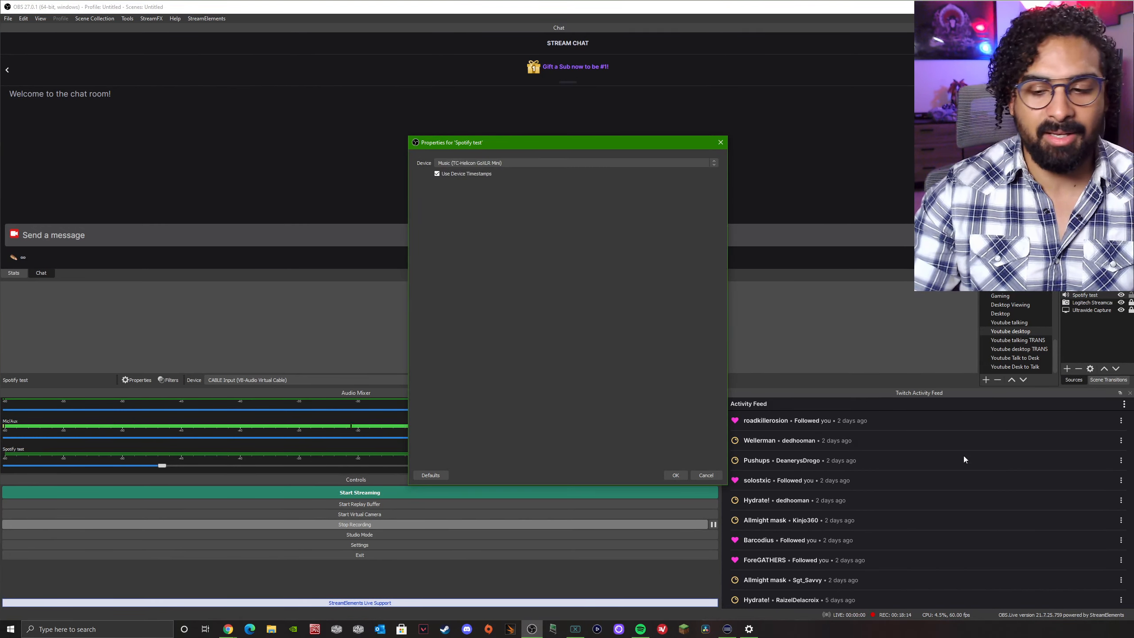
click(748, 629)
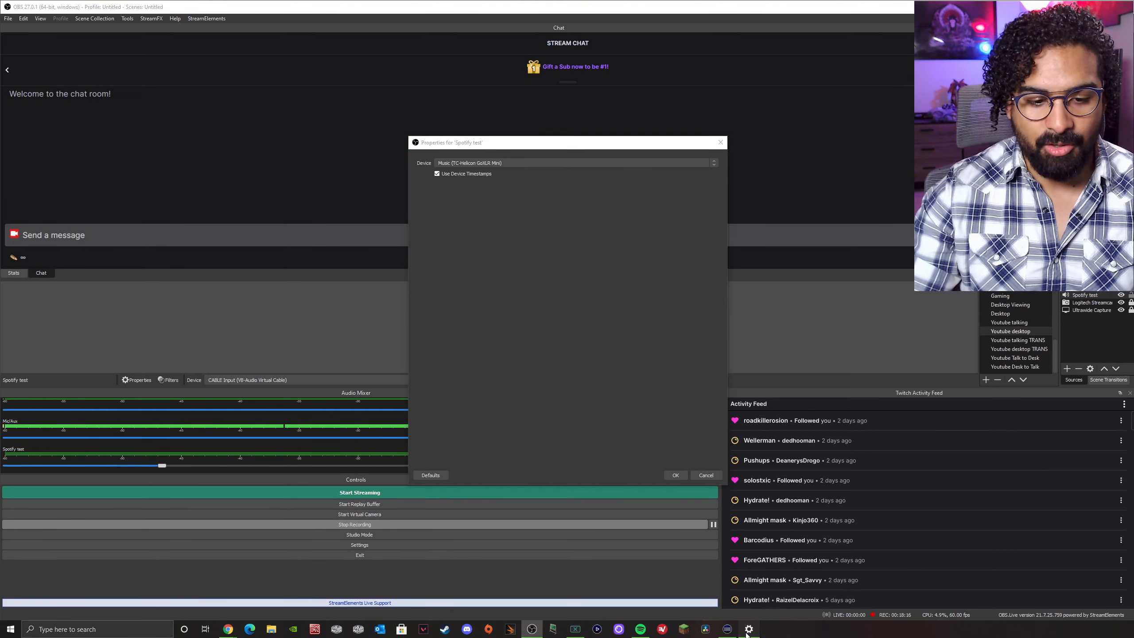
click(866, 458)
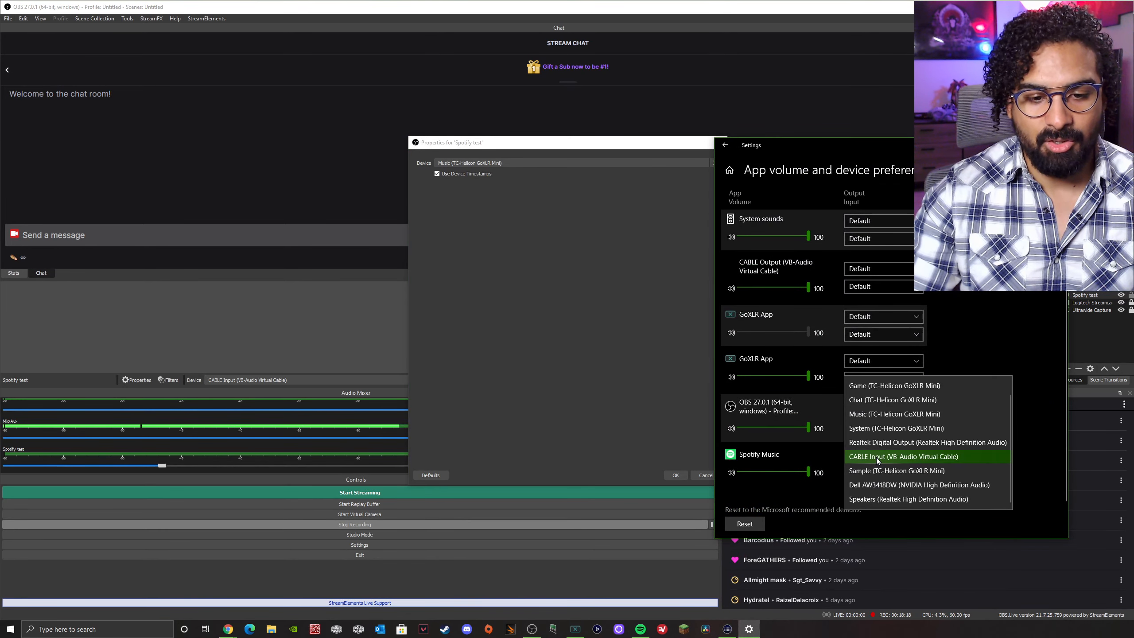
click(869, 417)
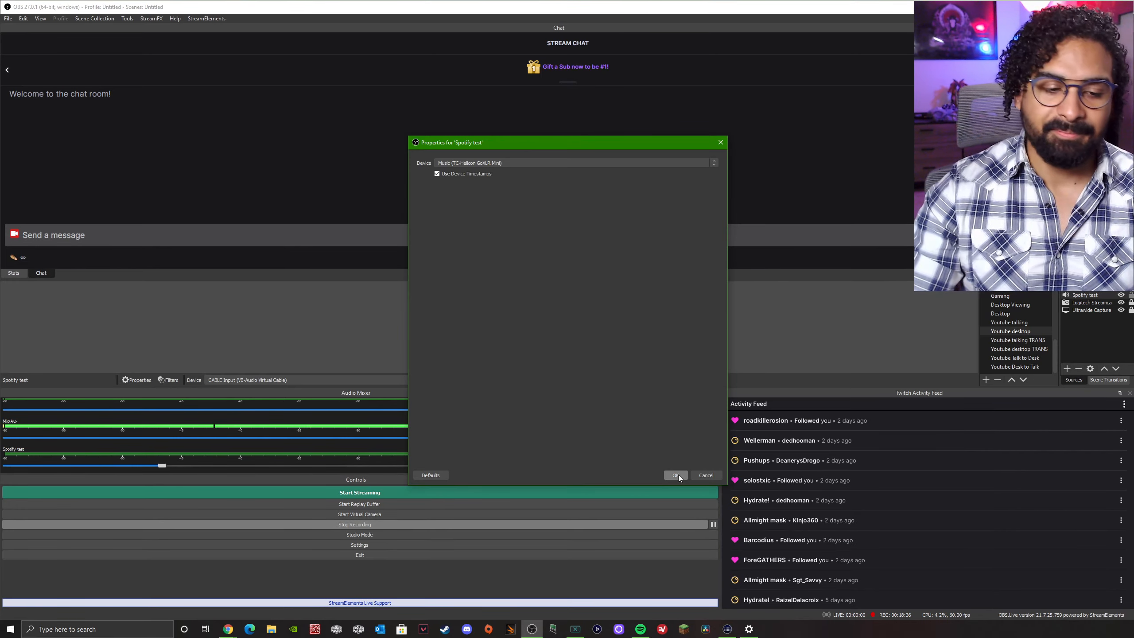
click(678, 476)
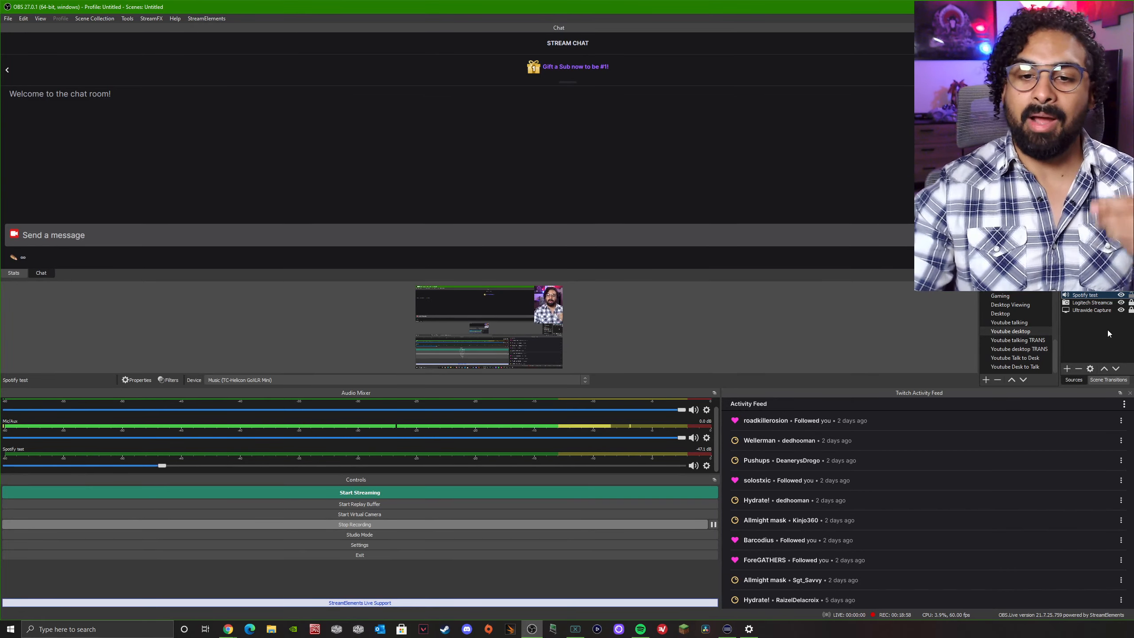
key(XF86AudioPlay)
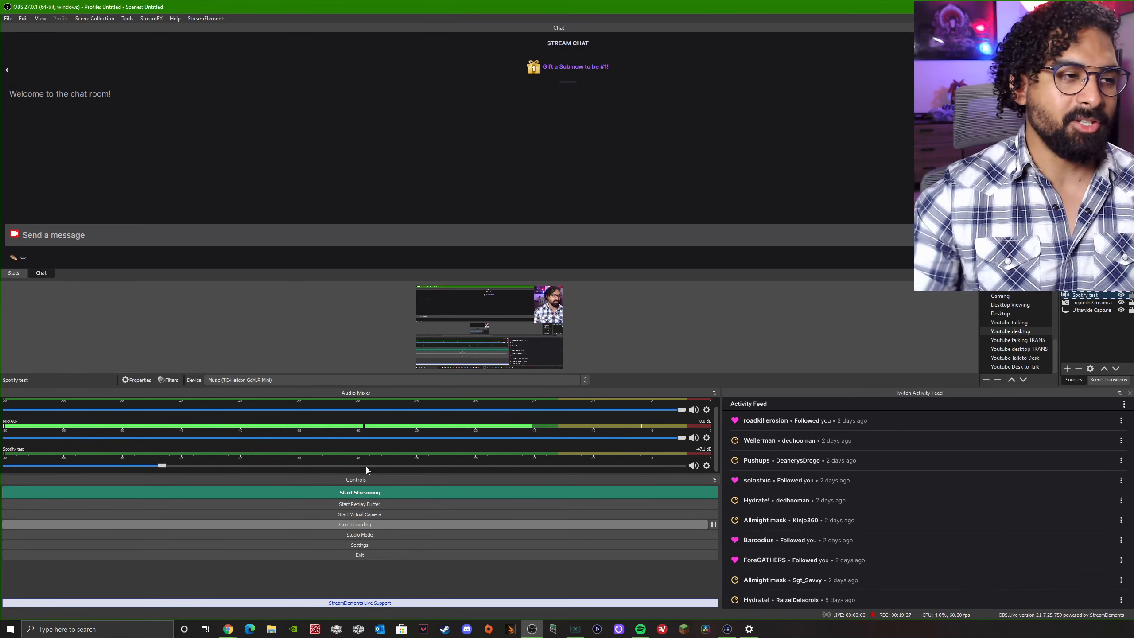
Step: Open the streaming output settings, examine the Audio Track and Twitch VOD Track assignments, and close the settings
click(8, 19)
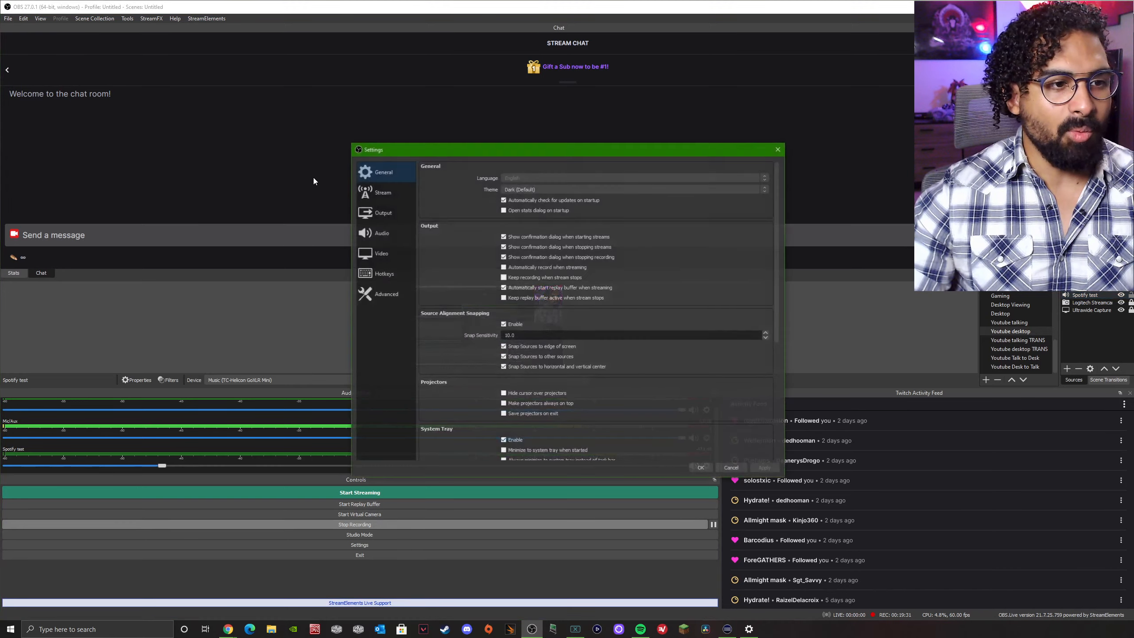
click(375, 219)
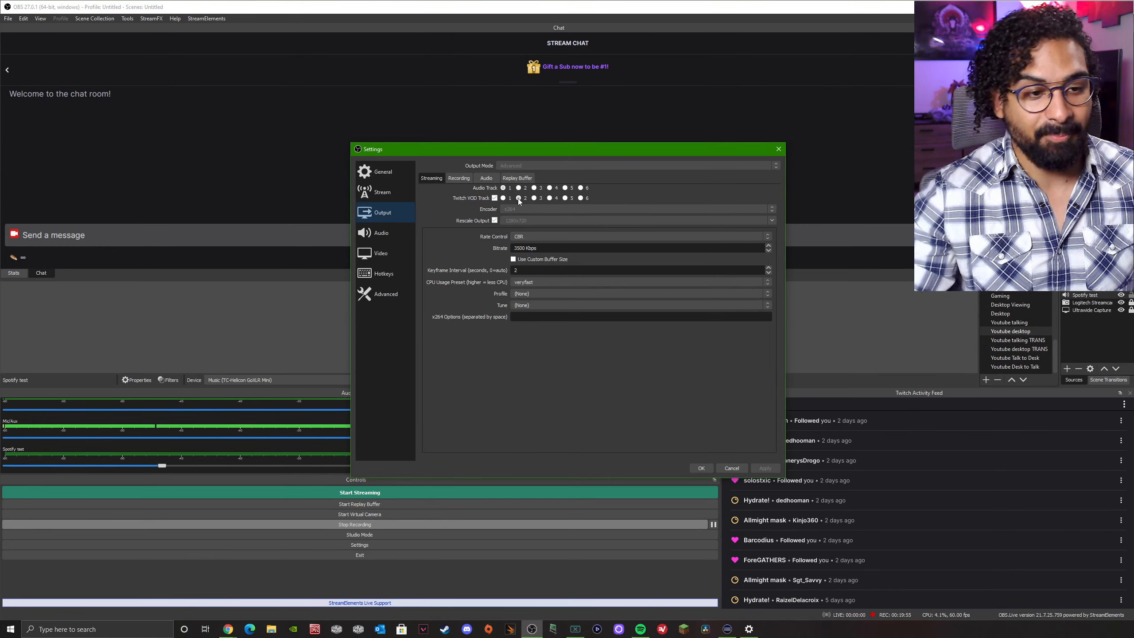
click(702, 468)
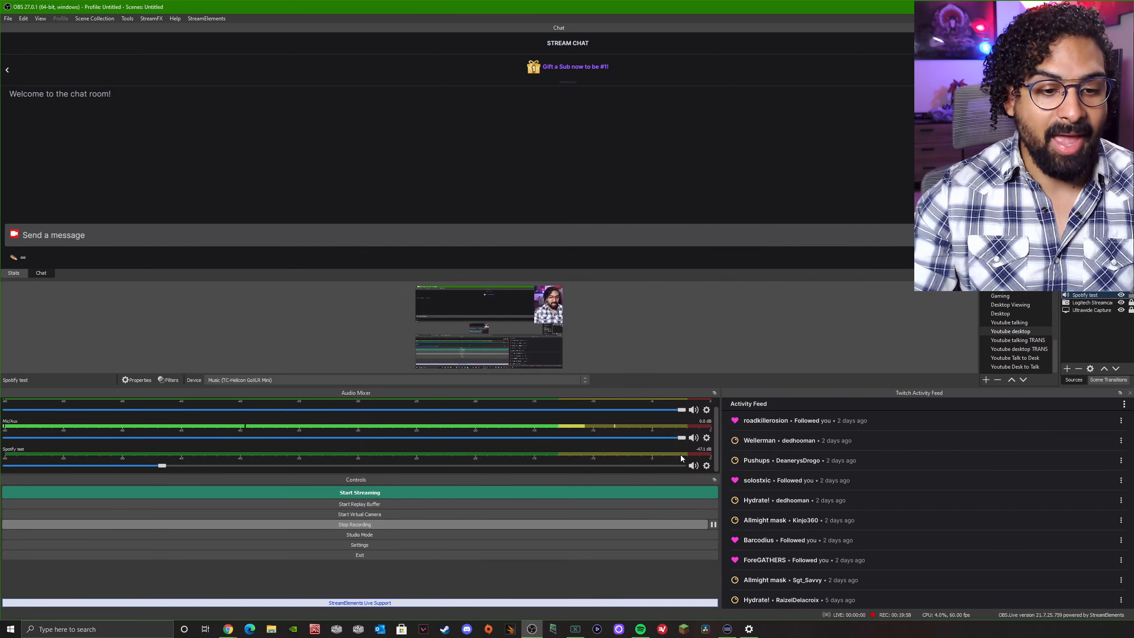
Step: In the Advanced Audio Properties, exclude the Spotify test source from audio track 2
right_click(521, 446)
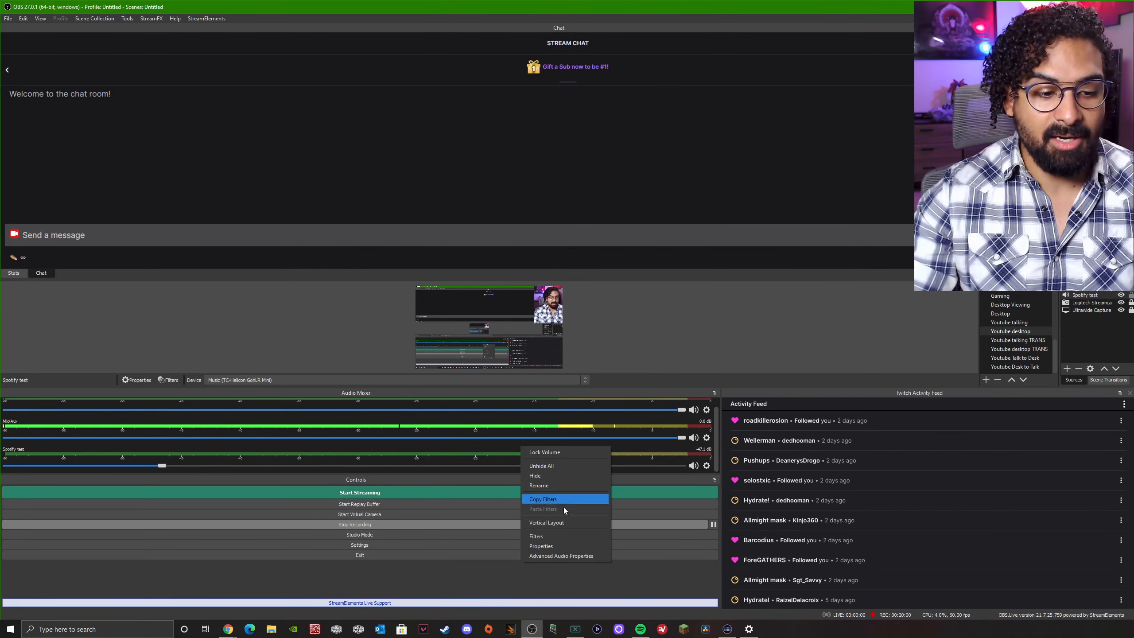
click(562, 557)
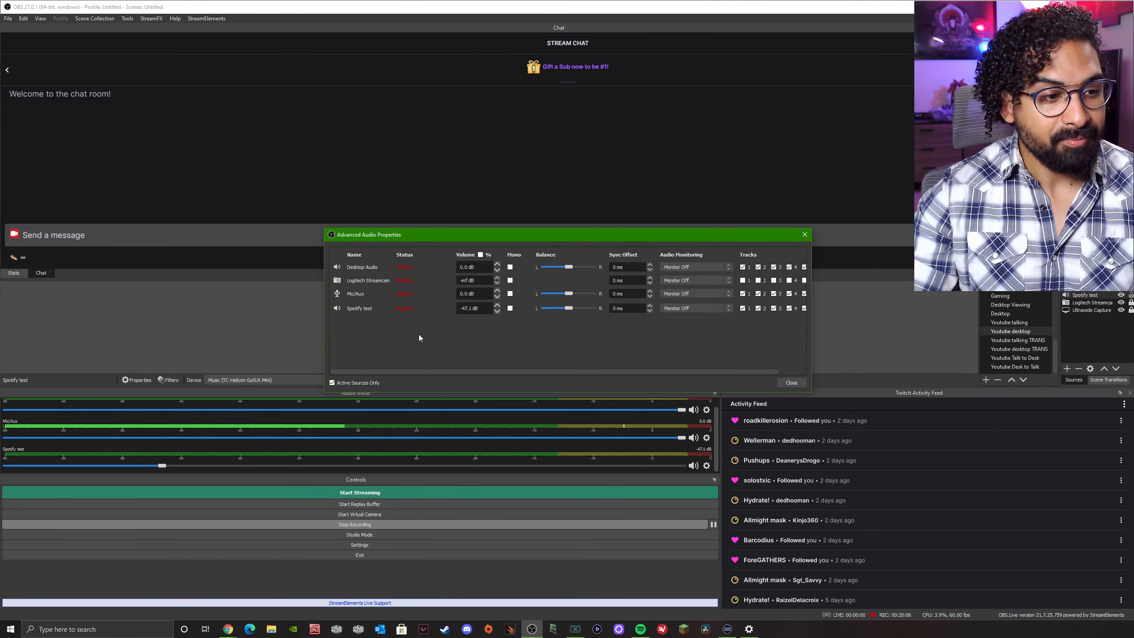
mouse_move(376, 372)
mouse_down()
mouse_move(396, 370)
mouse_move(362, 373)
mouse_up()
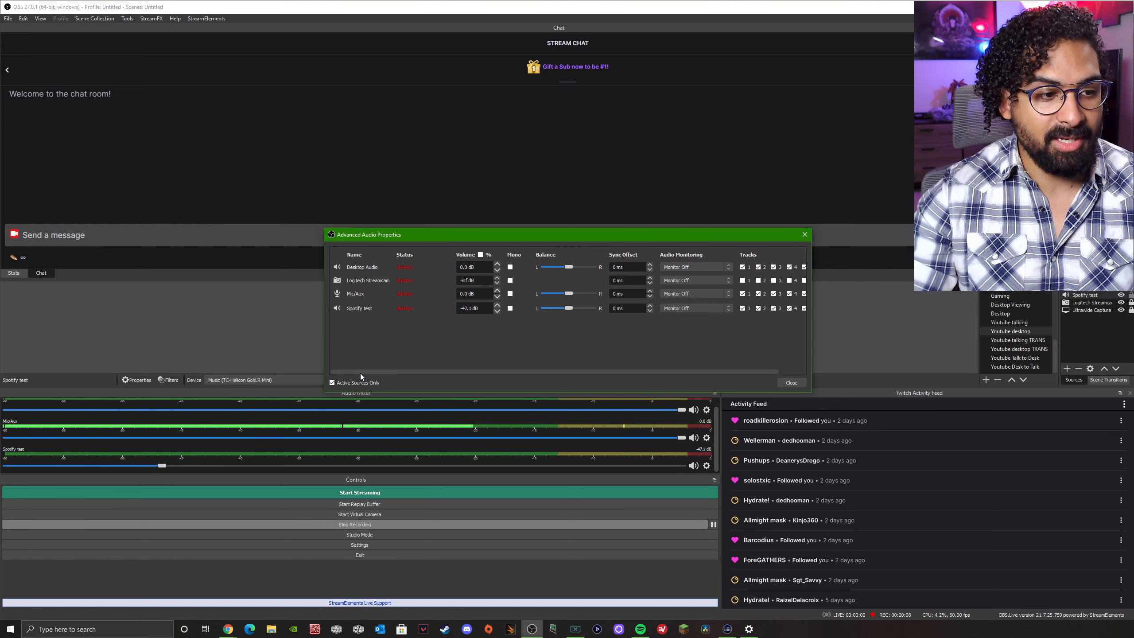
drag(622, 372, 655, 374)
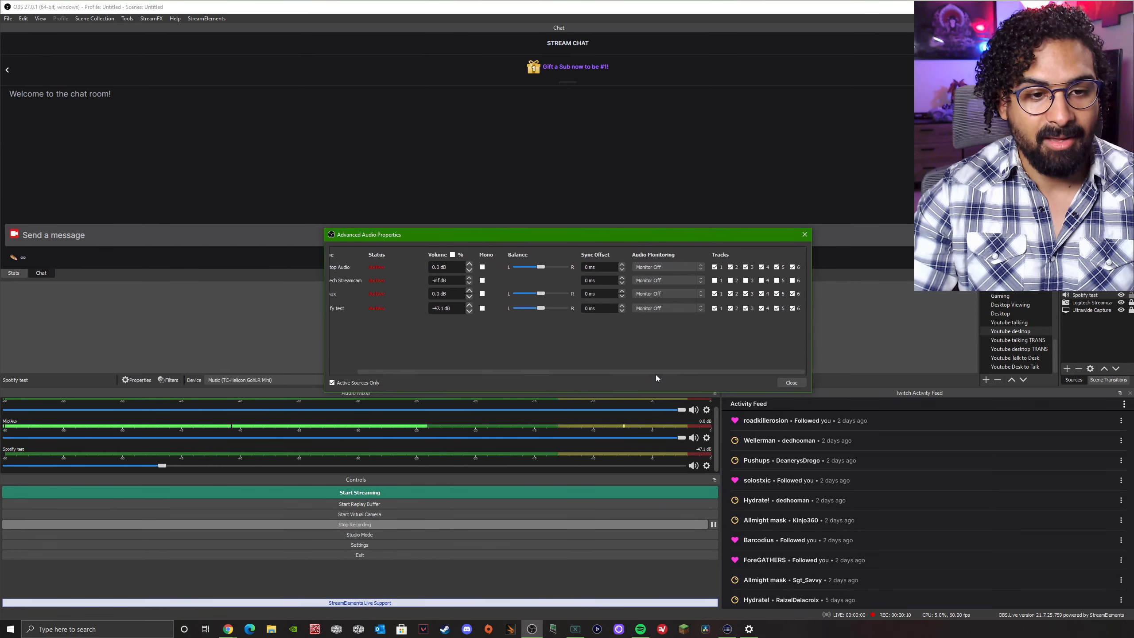
click(730, 309)
drag(606, 372, 585, 373)
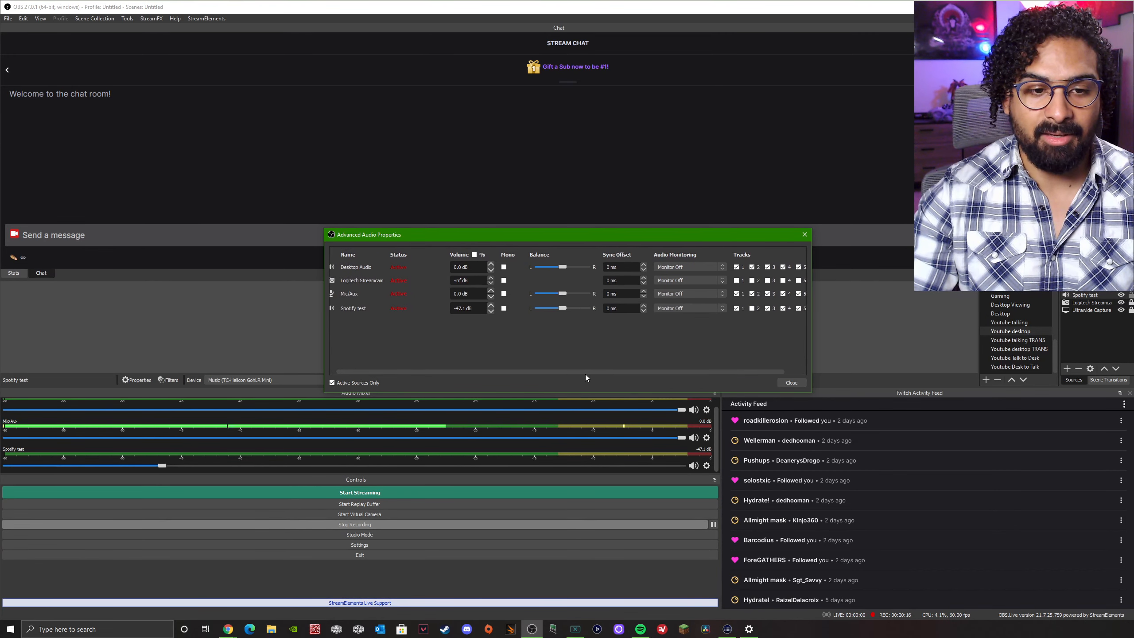